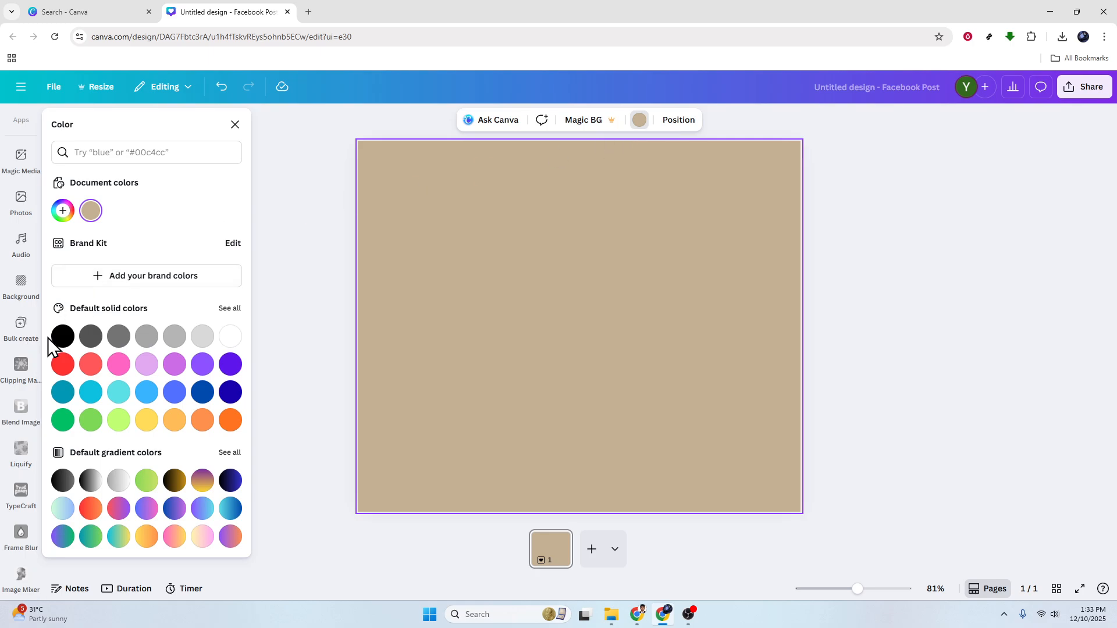
# Set the page background to black, then change it to the light-blue swatch
pyautogui.click(63, 336)
pyautogui.click(325, 335)
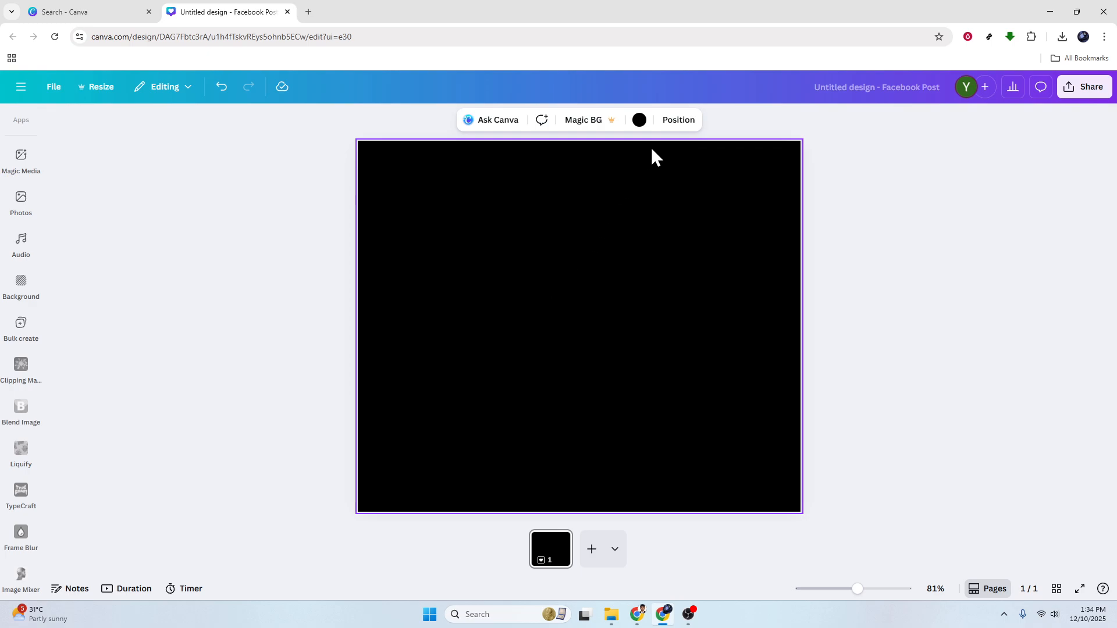
pyautogui.click(639, 120)
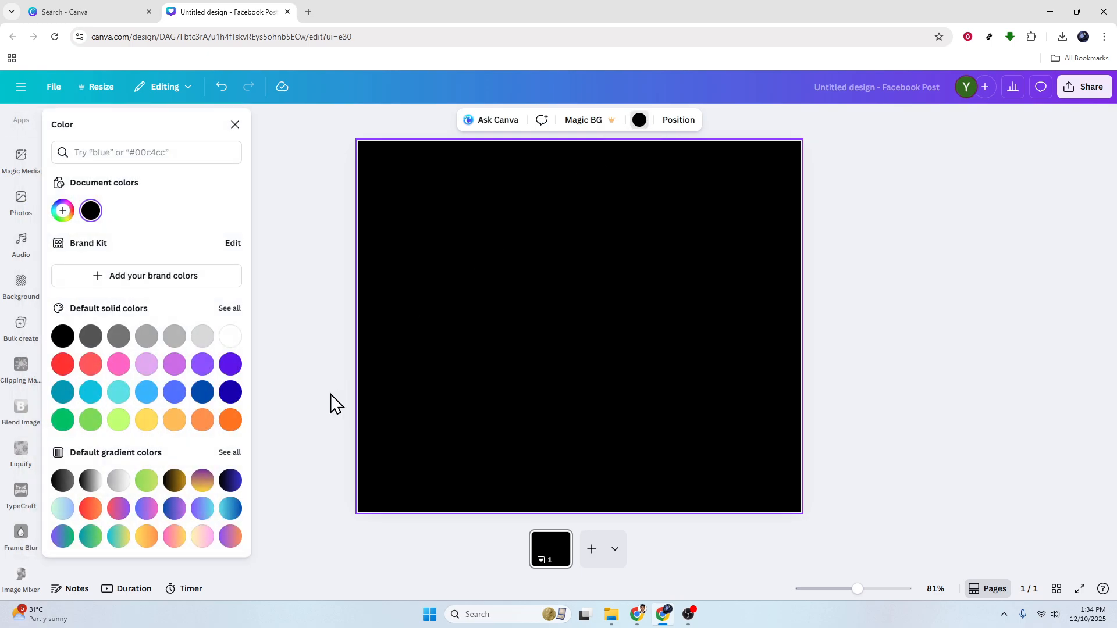
pyautogui.click(147, 392)
pyautogui.click(570, 269)
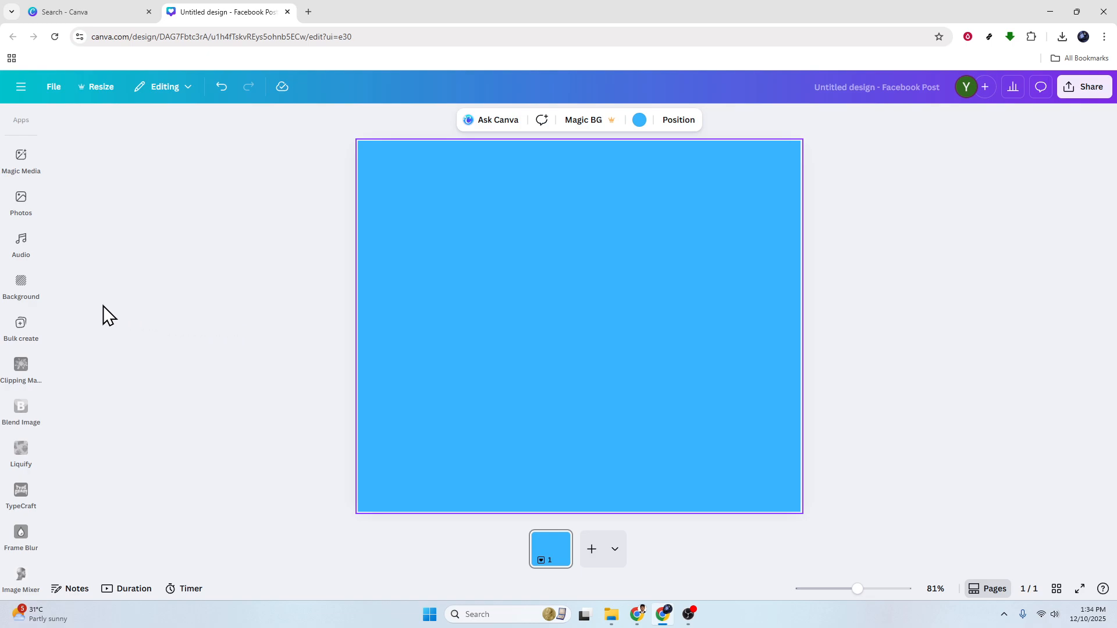
# Drag the man's uploaded photo onto the page, enlarge it and rest it on the bottom edge
pyautogui.scroll(5, 21, 320)
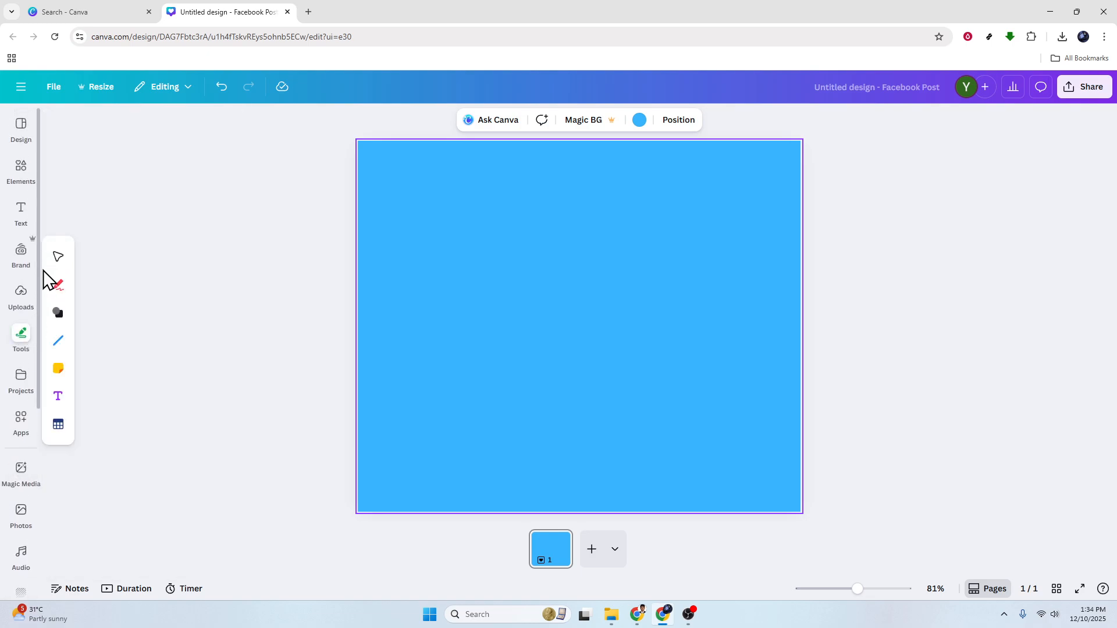
pyautogui.click(24, 314)
pyautogui.moveTo(211, 466); pyautogui.dragTo(713, 324)
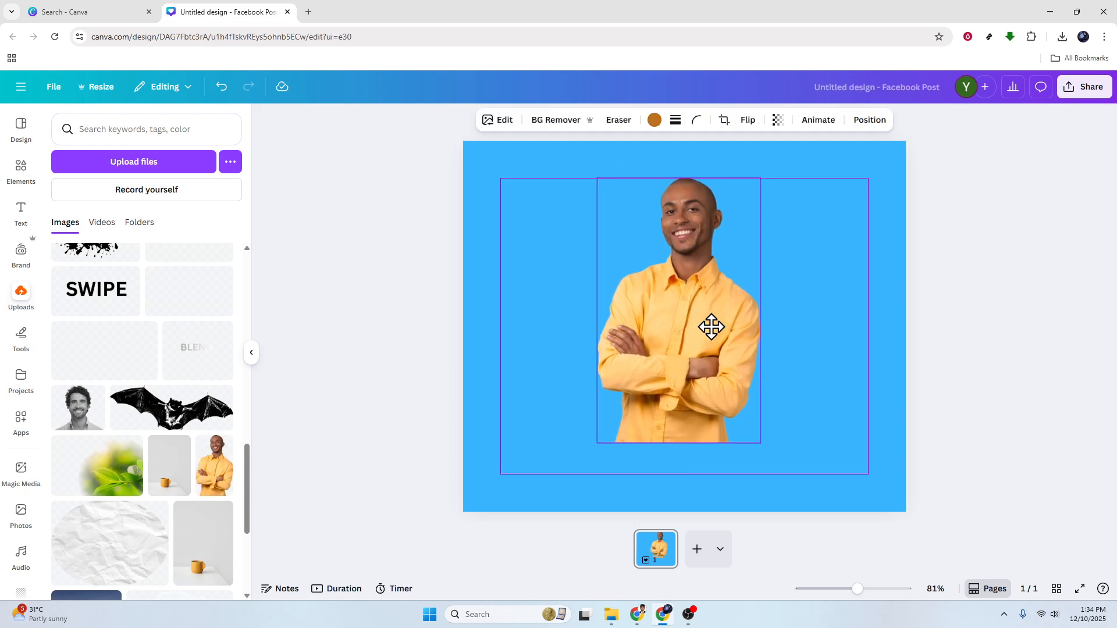
pyautogui.moveTo(745, 198); pyautogui.dragTo(773, 149)
pyautogui.moveTo(738, 239); pyautogui.dragTo(715, 308)
pyautogui.moveTo(773, 199); pyautogui.dragTo(796, 164)
pyautogui.moveTo(695, 306); pyautogui.dragTo(679, 306)
pyautogui.click(463, 308)
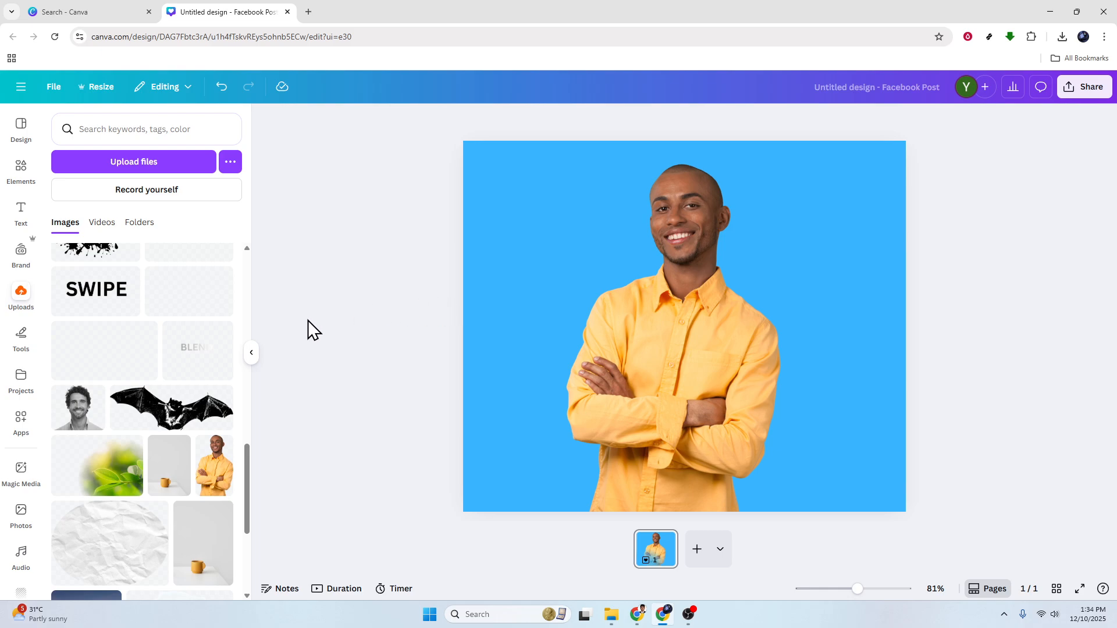
pyautogui.click(251, 354)
pyautogui.click(554, 343)
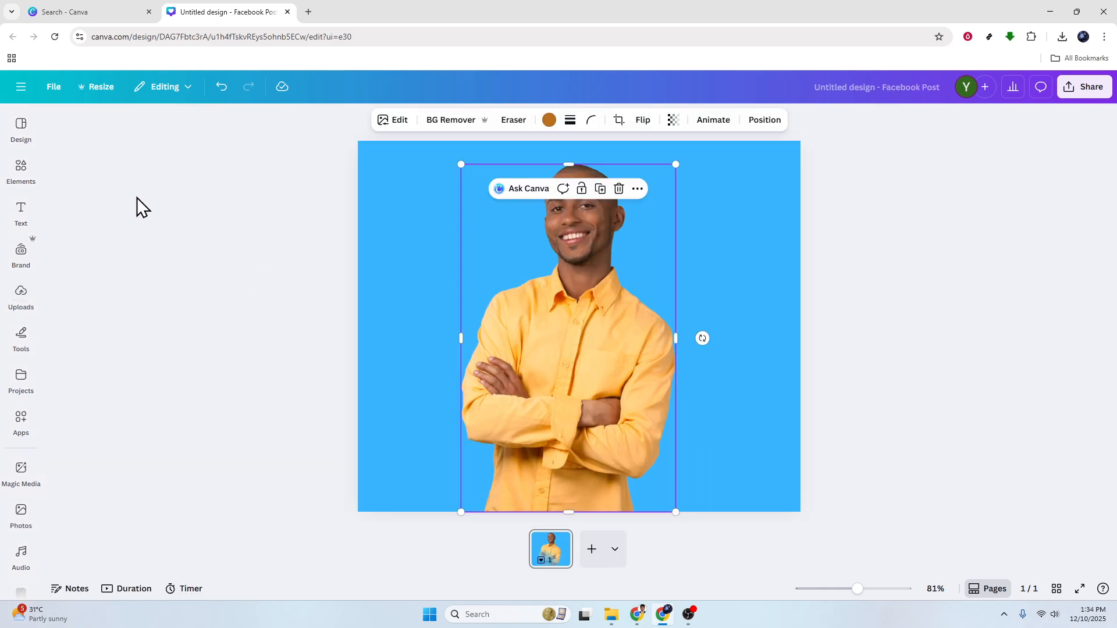
# Add the blue-gradient photo from the 'blur' results and centre it behind the man
pyautogui.click(21, 171)
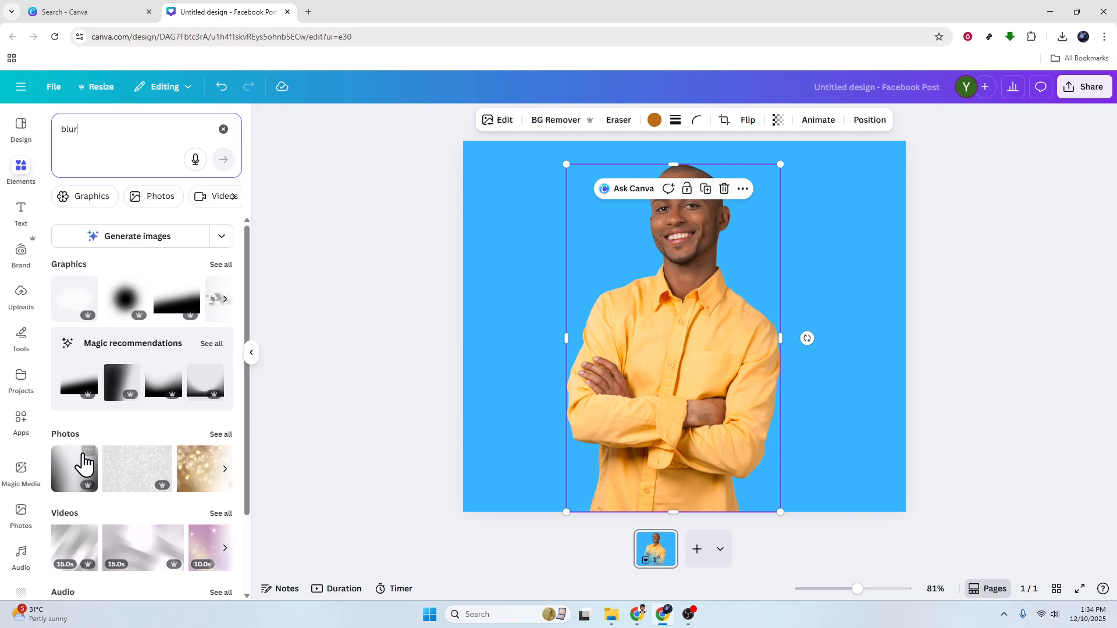
pyautogui.click(73, 480)
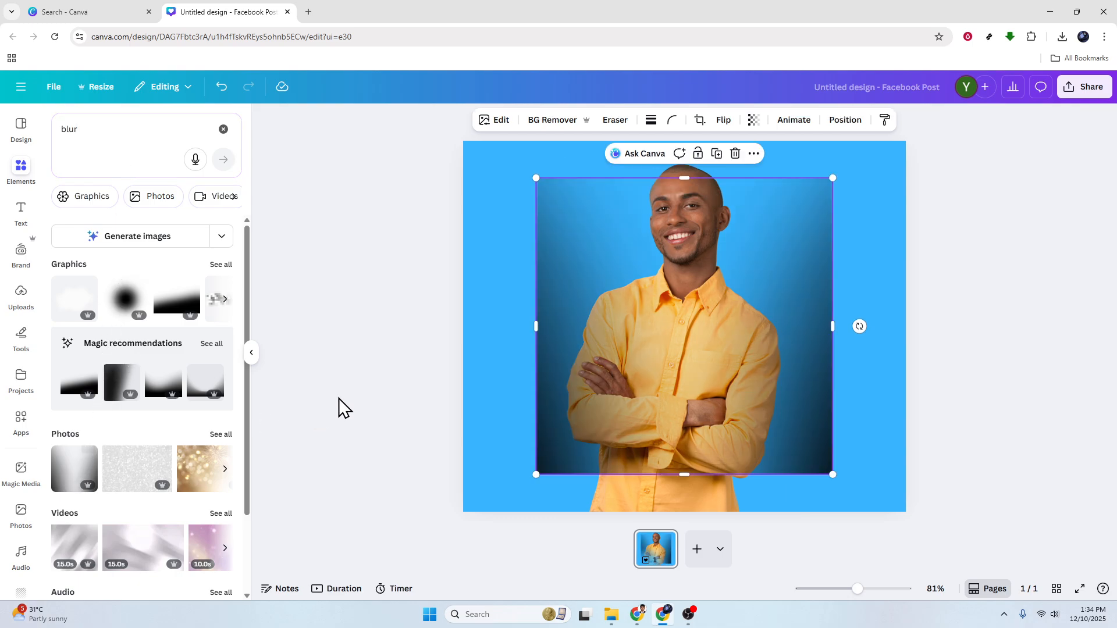
pyautogui.moveTo(780, 333); pyautogui.dragTo(730, 368)
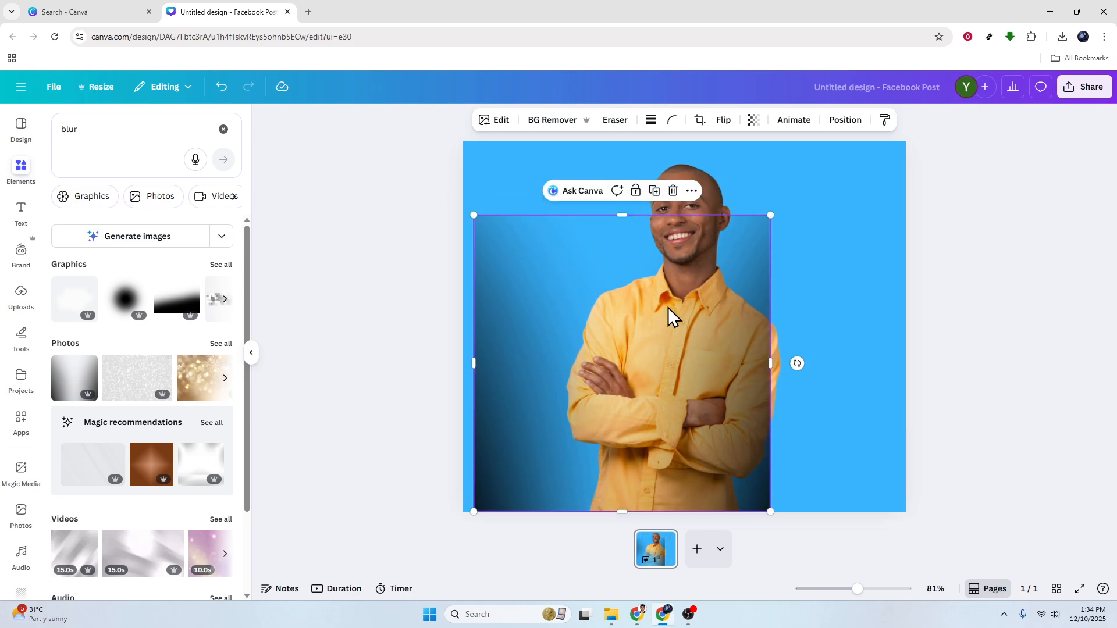
pyautogui.moveTo(714, 386); pyautogui.dragTo(742, 356)
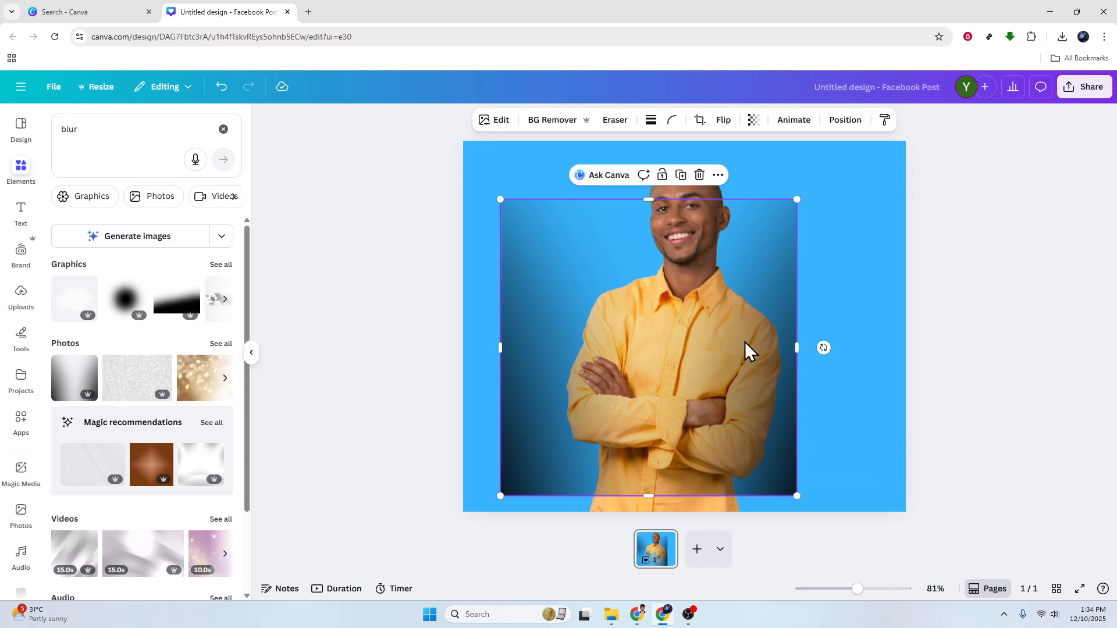
pyautogui.click(866, 318)
pyautogui.click(704, 122)
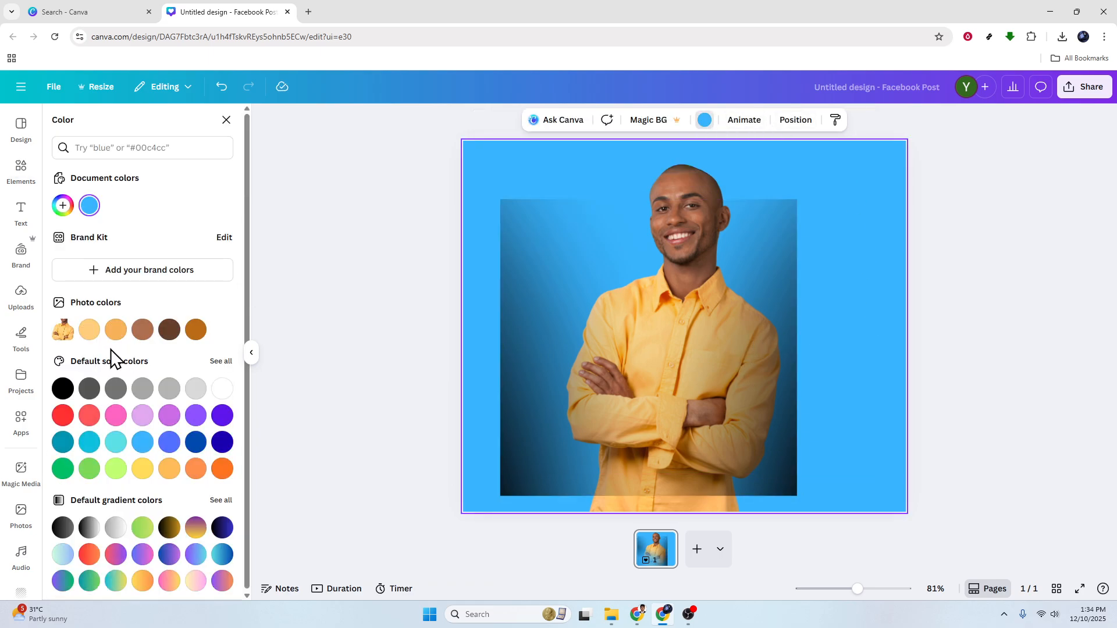
# Make the page background black and narrow the blur photo into a thin strip
pyautogui.click(62, 391)
pyautogui.click(413, 270)
pyautogui.moveTo(672, 429); pyautogui.dragTo(692, 407)
pyautogui.moveTo(815, 324); pyautogui.dragTo(669, 327)
pyautogui.moveTo(584, 330); pyautogui.dragTo(551, 381)
pyautogui.moveTo(637, 379); pyautogui.dragTo(578, 378)
pyautogui.moveTo(546, 381); pyautogui.dragTo(812, 442)
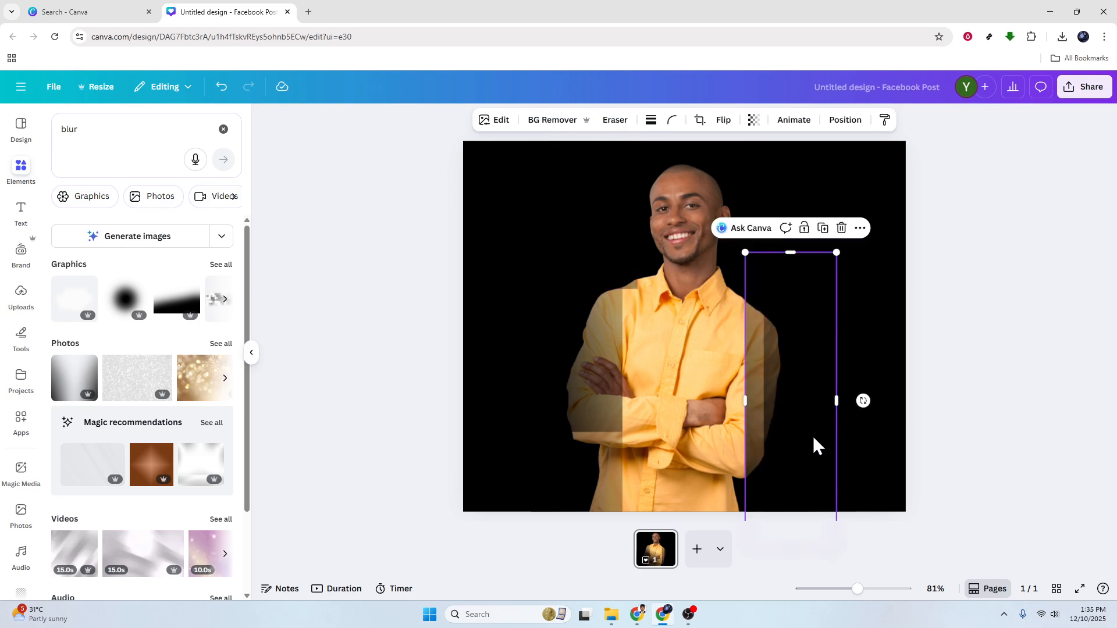
pyautogui.moveTo(746, 401); pyautogui.dragTo(765, 401)
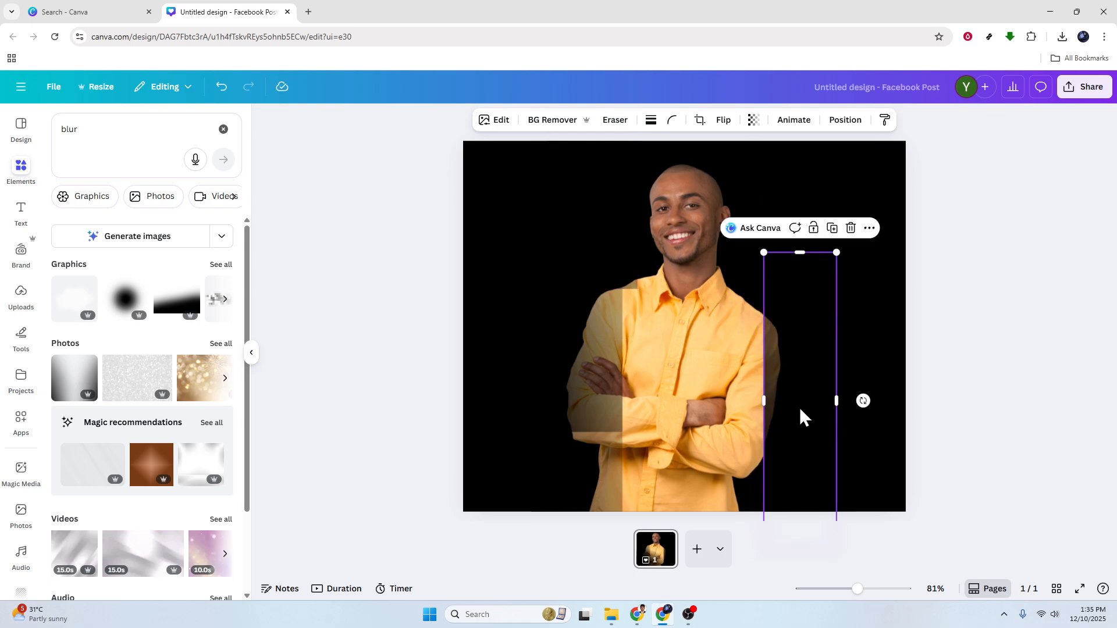
# Set the strip's transparency to 41, lay it across the man, and select everything
pyautogui.click(752, 123)
pyautogui.moveTo(762, 174); pyautogui.dragTo(731, 175)
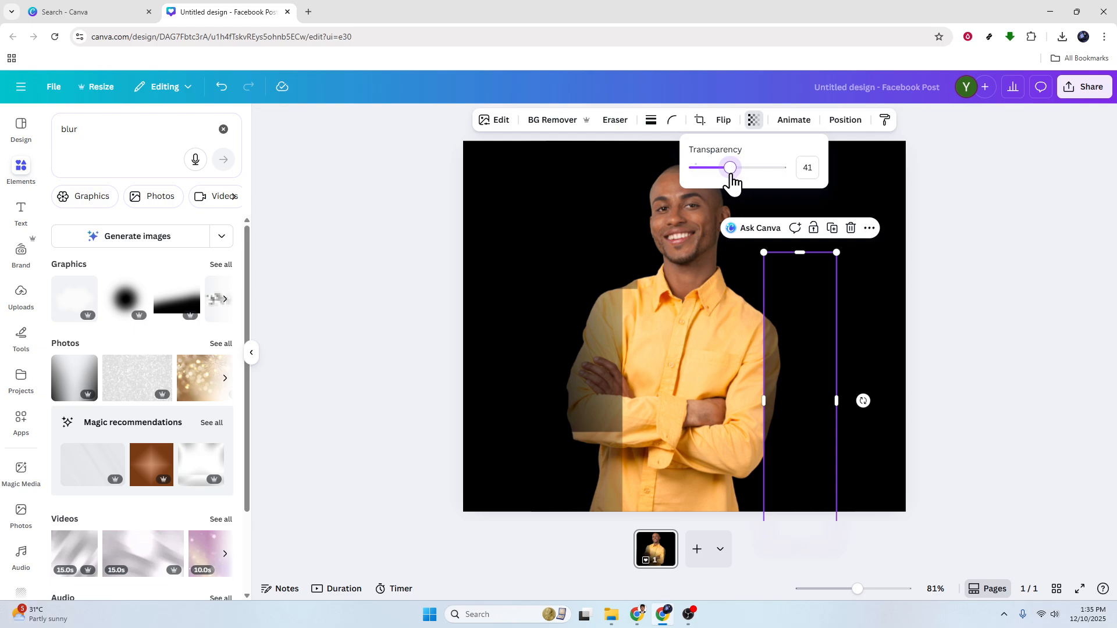
pyautogui.moveTo(807, 370); pyautogui.dragTo(789, 424)
pyautogui.moveTo(773, 388); pyautogui.dragTo(588, 354)
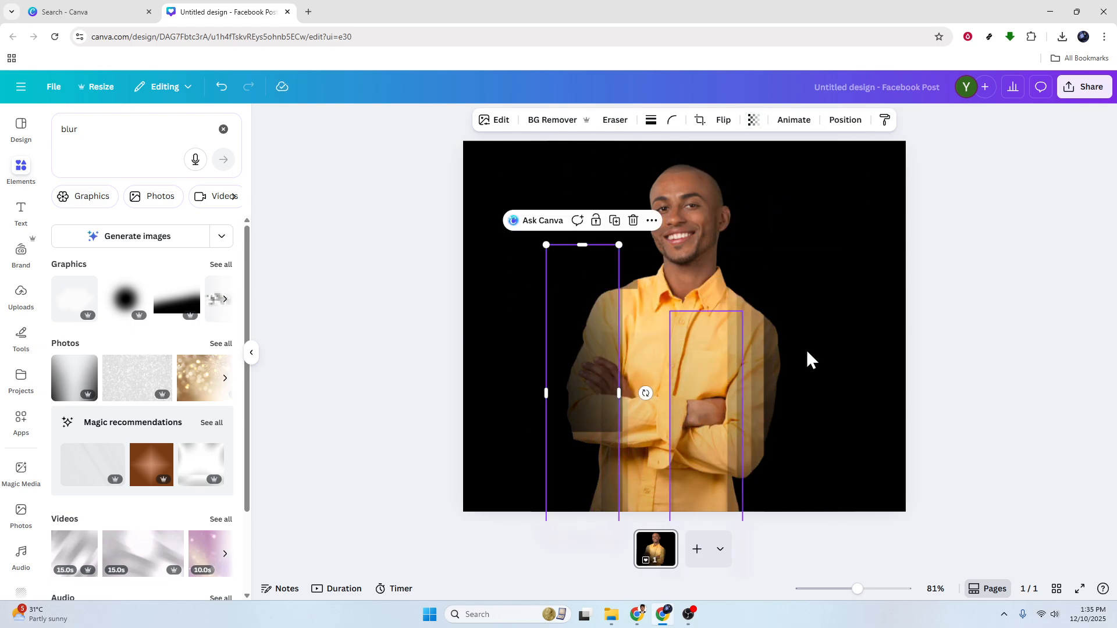
pyautogui.click(968, 439)
pyautogui.moveTo(1027, 478); pyautogui.dragTo(738, 428)
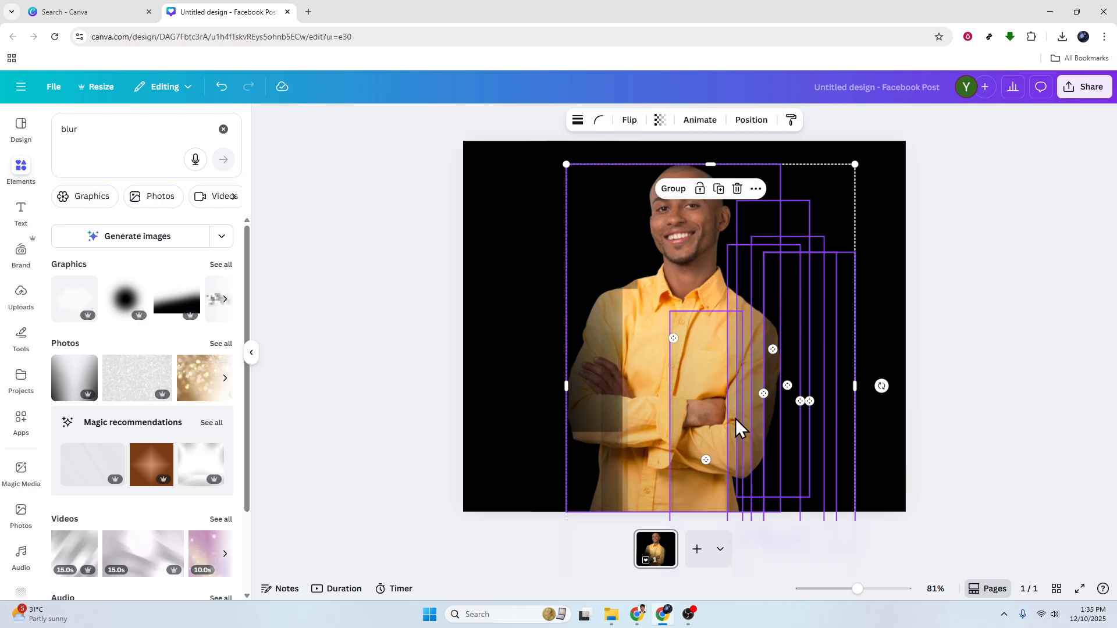
# Delete the man and strips, then place a fresh, enlarged copy of the man's photo
pyautogui.press('Delete')
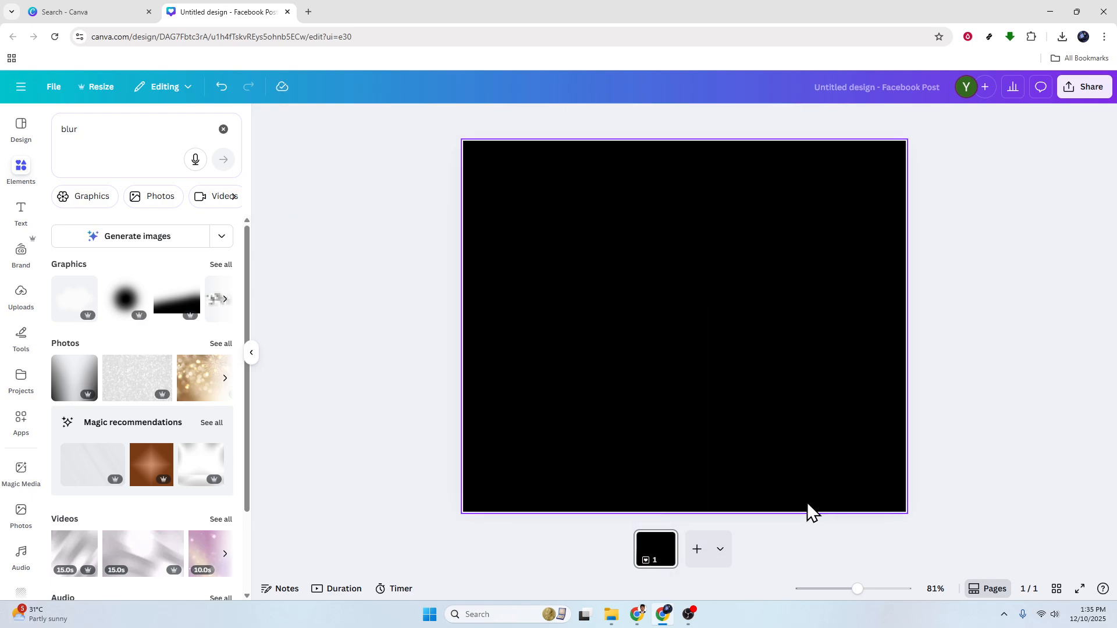
pyautogui.click(21, 293)
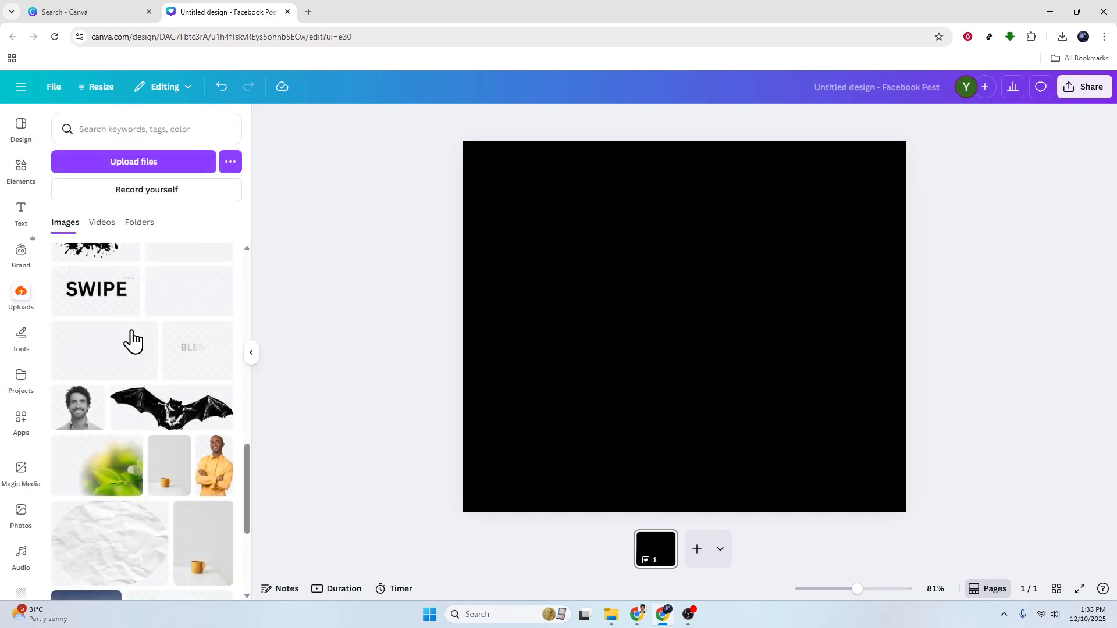
pyautogui.moveTo(215, 476); pyautogui.dragTo(674, 416)
pyautogui.moveTo(771, 239); pyautogui.dragTo(805, 182)
pyautogui.moveTo(718, 345); pyautogui.dragTo(691, 357)
pyautogui.click(370, 362)
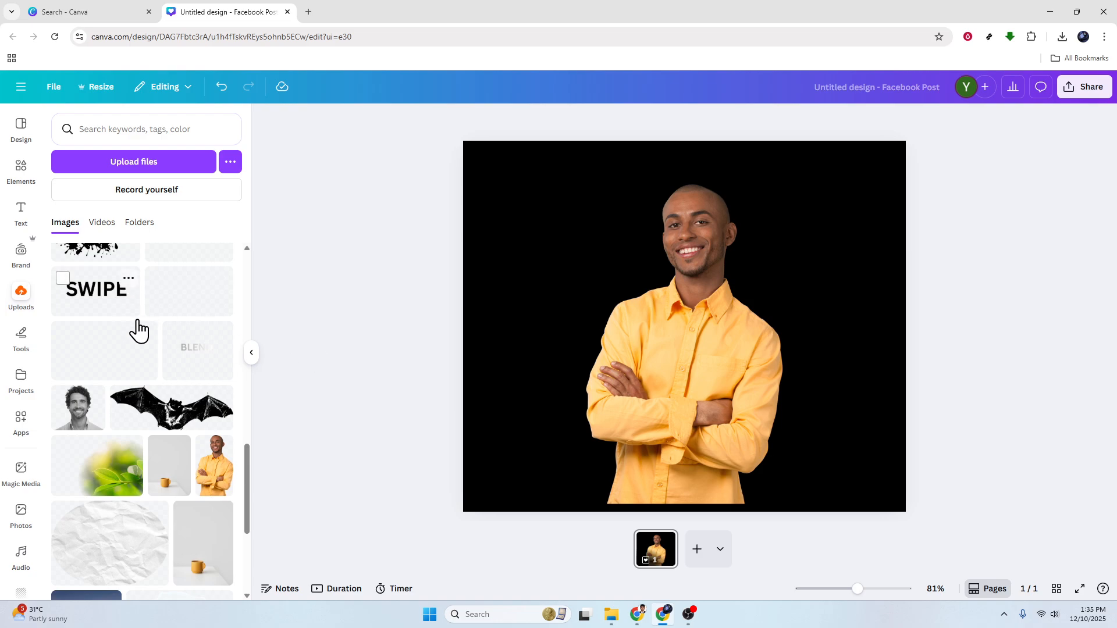
pyautogui.scroll(10, 145, 343)
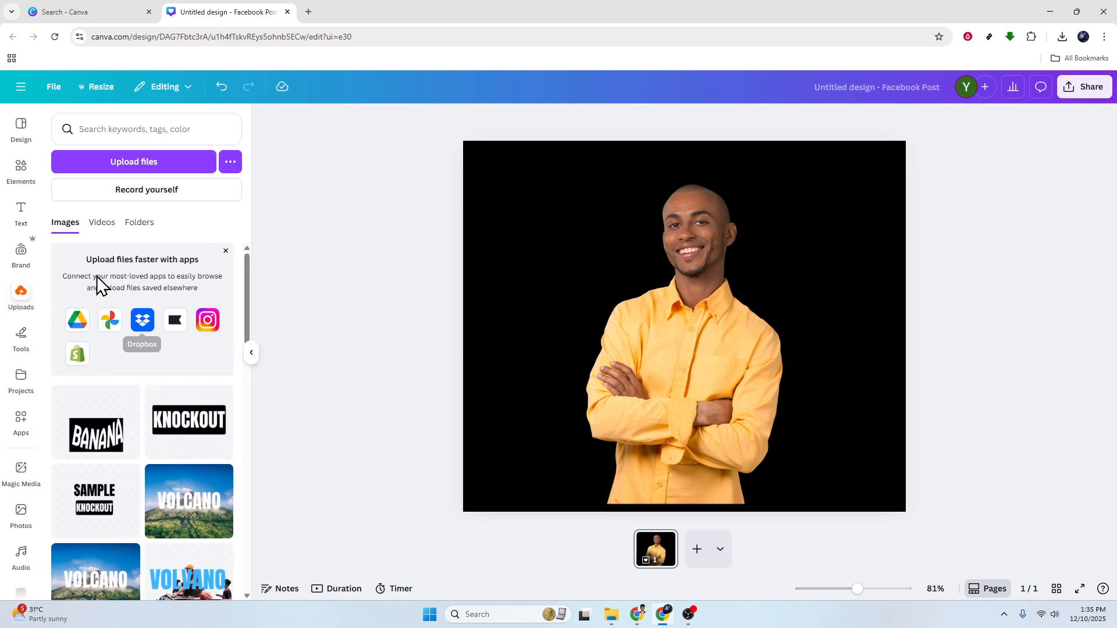
pyautogui.click(21, 167)
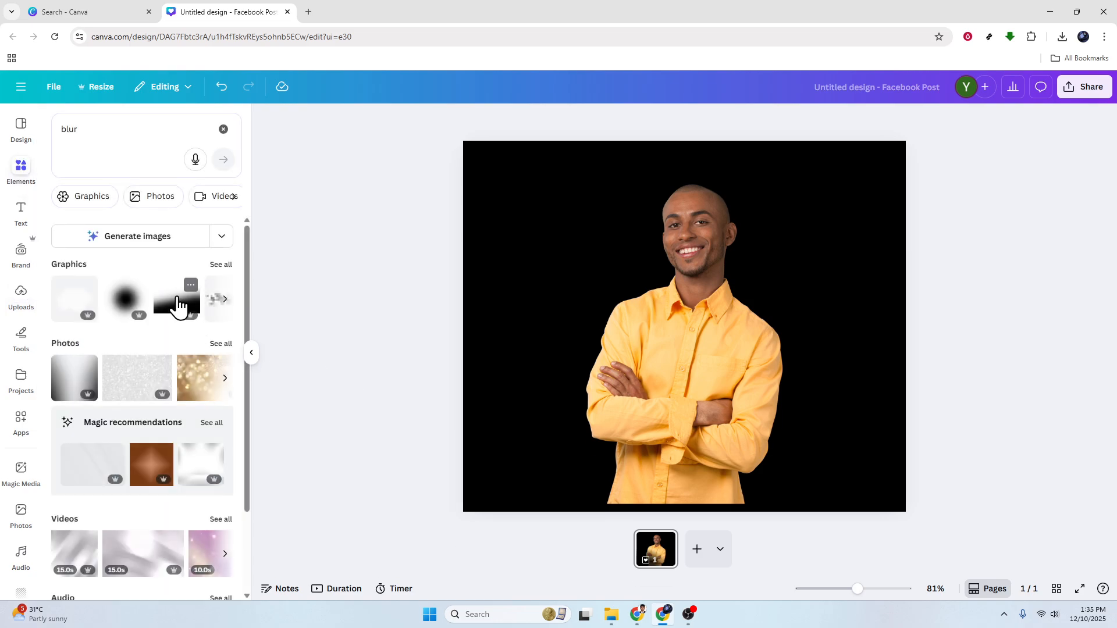
# Add the black gradient blur graphic, rotated and placed over the man's right side
pyautogui.click(179, 300)
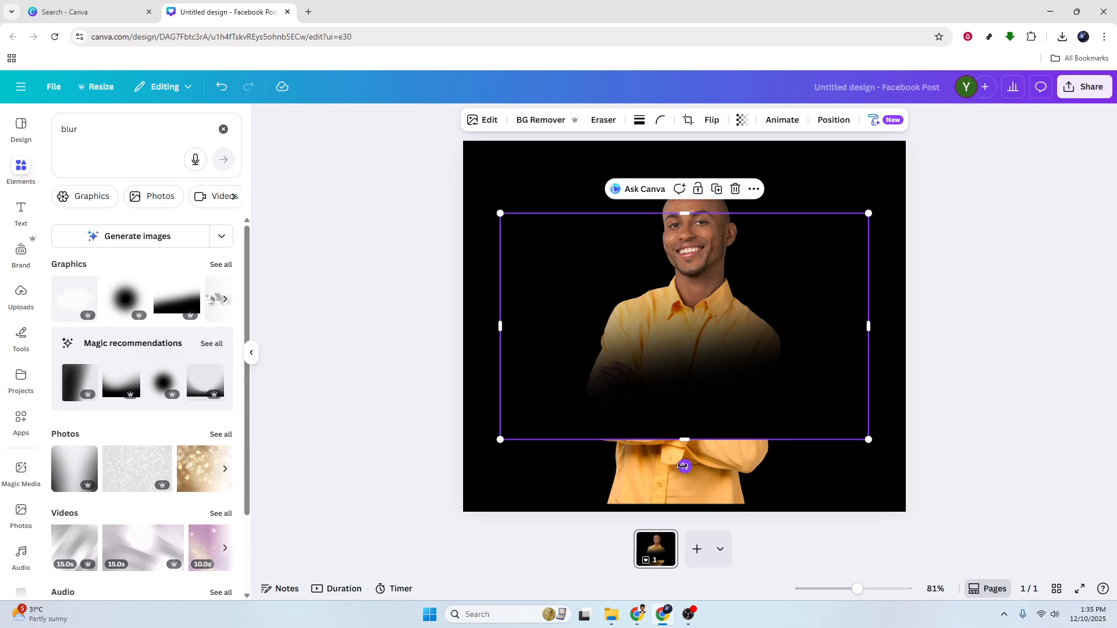
pyautogui.moveTo(678, 469); pyautogui.dragTo(862, 356)
pyautogui.moveTo(760, 381); pyautogui.dragTo(157, 312)
pyautogui.moveTo(560, 342); pyautogui.dragTo(646, 352)
pyautogui.click(1038, 420)
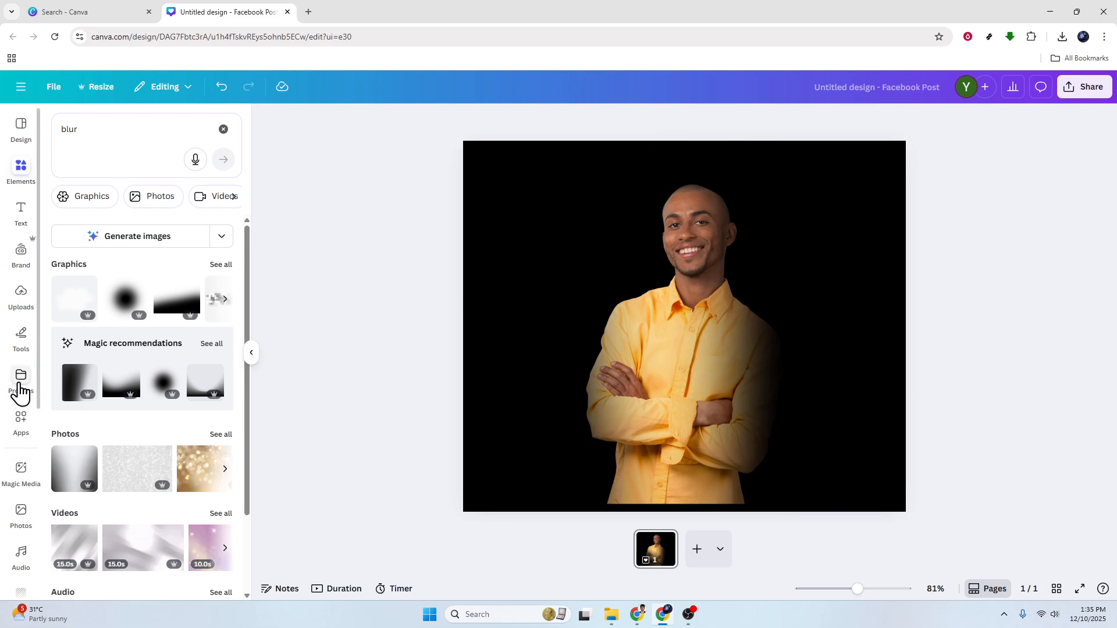
# Search the apps for 'frame blur' and delete the rotated gradient overlay
pyautogui.click(21, 422)
pyautogui.click(136, 129)
pyautogui.write('frame blur')
pyautogui.press('Return')
pyautogui.click(804, 359)
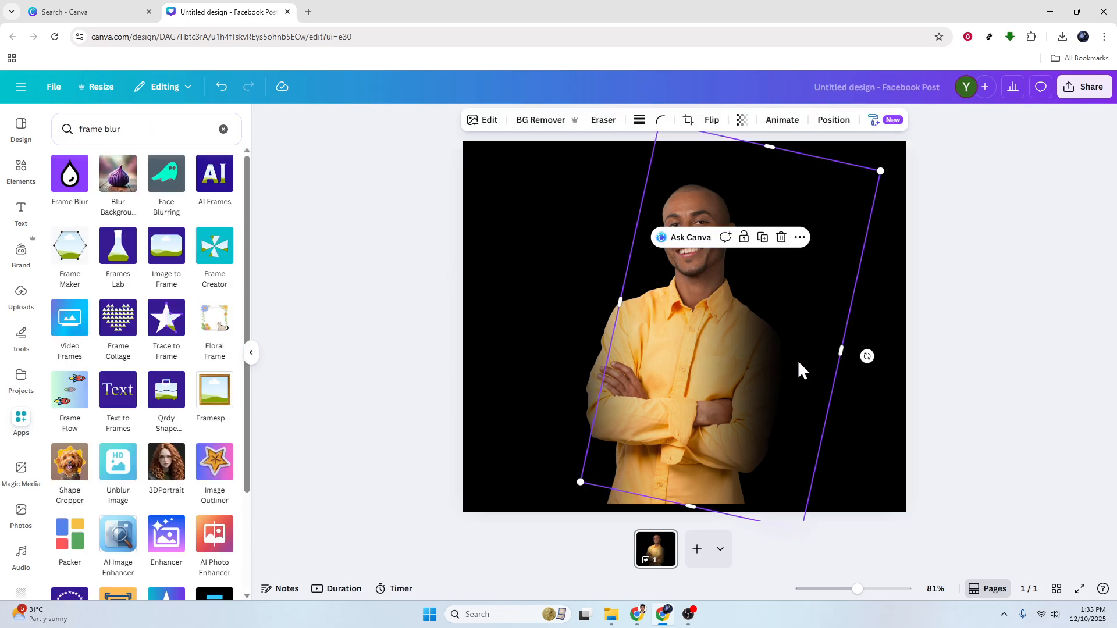
pyautogui.click(521, 394)
pyautogui.press('Delete')
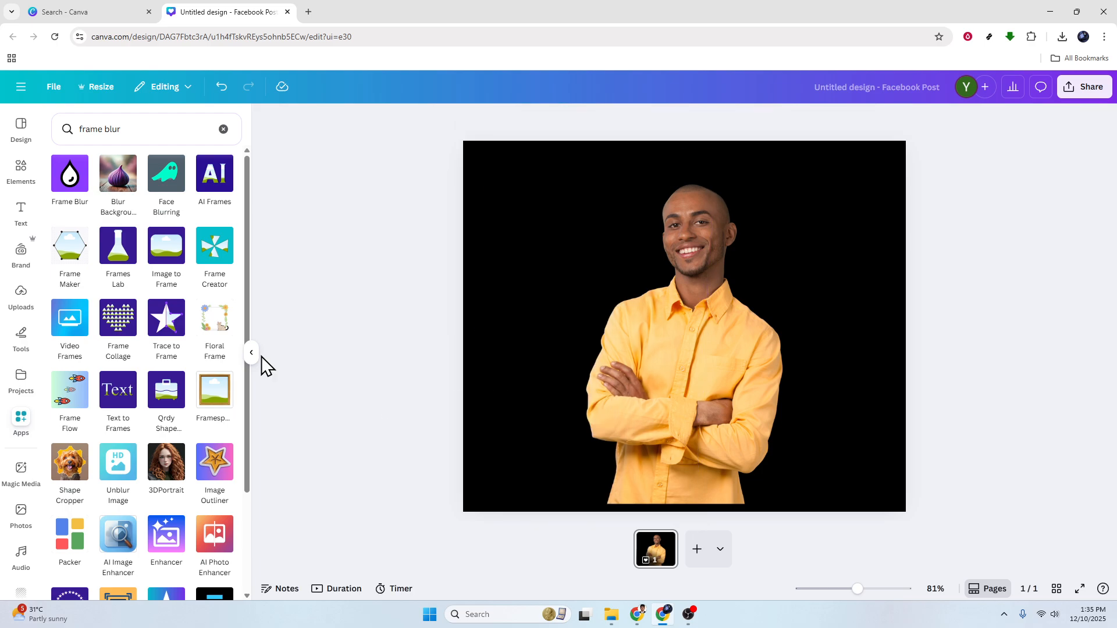
# Try Frame Blur brush size and fade on the man's photo, then exit without applying
pyautogui.click(71, 177)
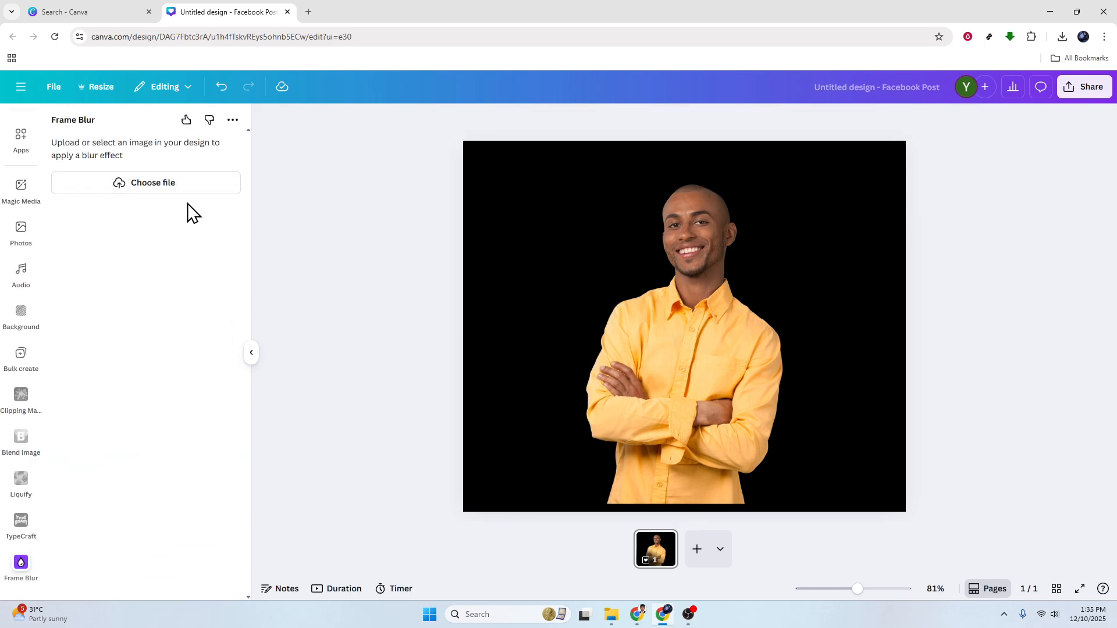
pyautogui.click(711, 364)
pyautogui.click(136, 186)
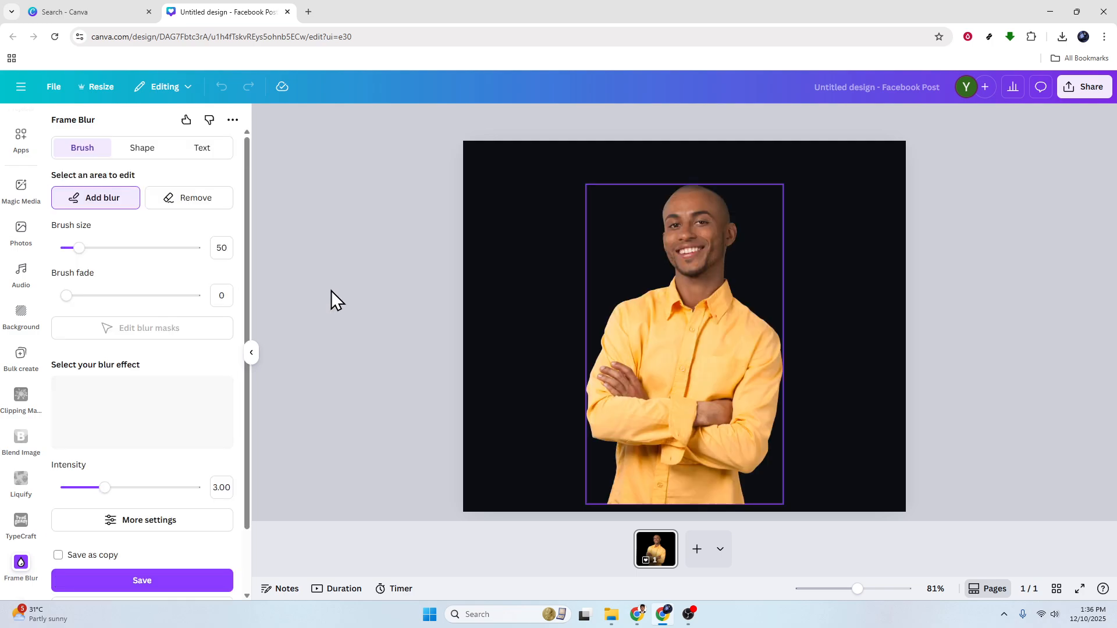
pyautogui.moveTo(81, 248)
pyautogui.mouseDown()
pyautogui.moveTo(152, 254)
pyautogui.moveTo(43, 252)
pyautogui.mouseUp()
pyautogui.moveTo(68, 298)
pyautogui.mouseDown()
pyautogui.moveTo(150, 309)
pyautogui.moveTo(90, 311)
pyautogui.moveTo(87, 301)
pyautogui.mouseUp()
pyautogui.click(105, 248)
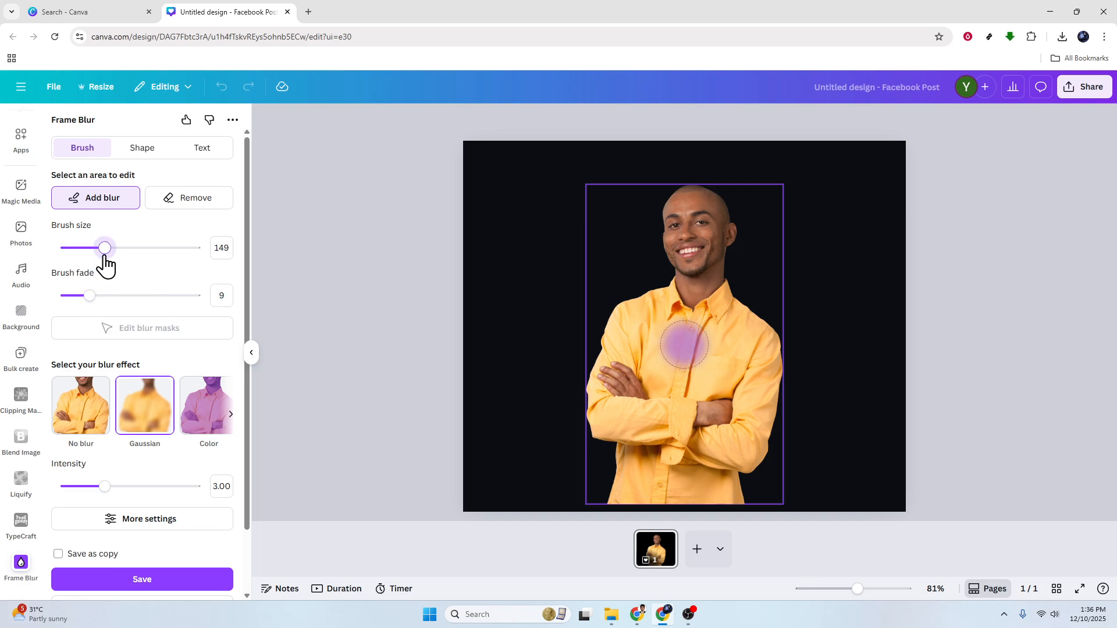
pyautogui.press('Escape')
pyautogui.click(251, 352)
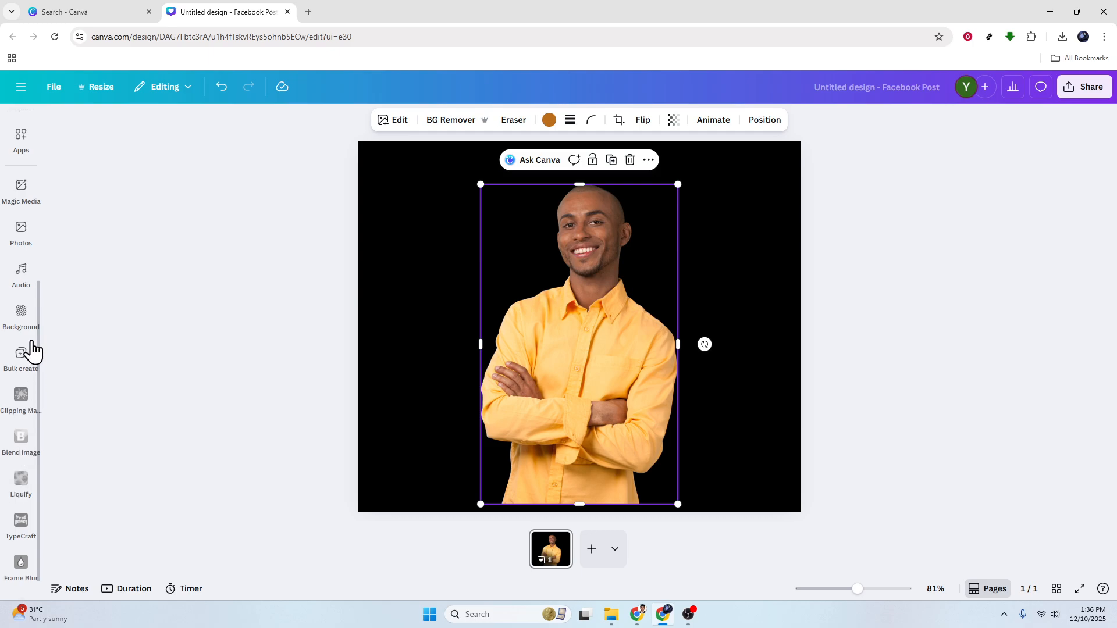
# Search the apps for 'image mixer' and open the Image Mixer app
pyautogui.click(24, 283)
pyautogui.click(21, 186)
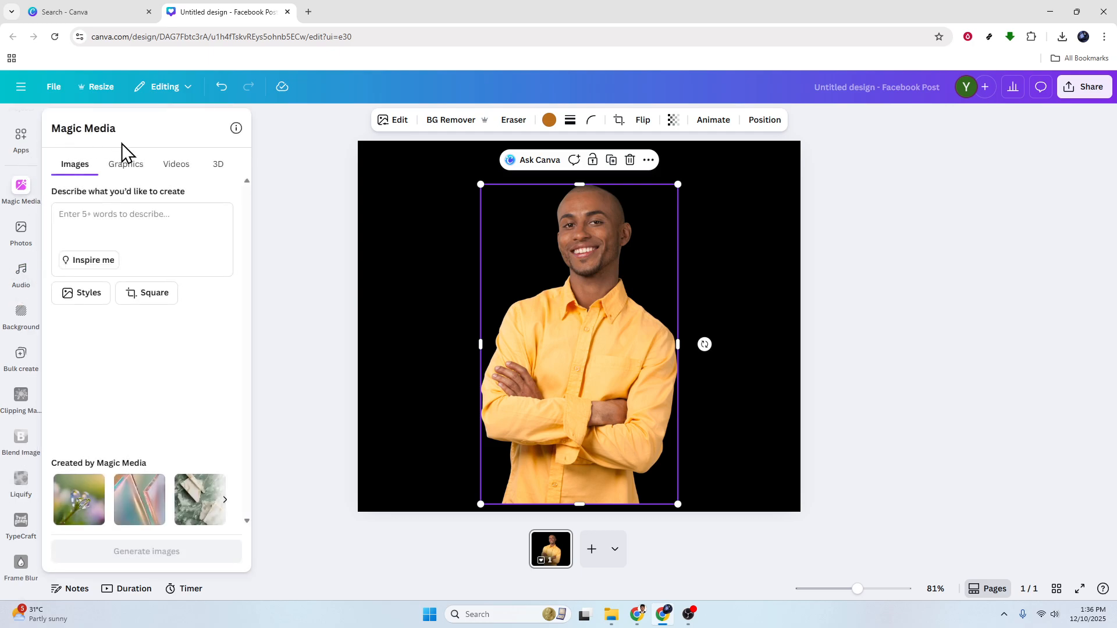
pyautogui.click(20, 139)
pyautogui.click(132, 127)
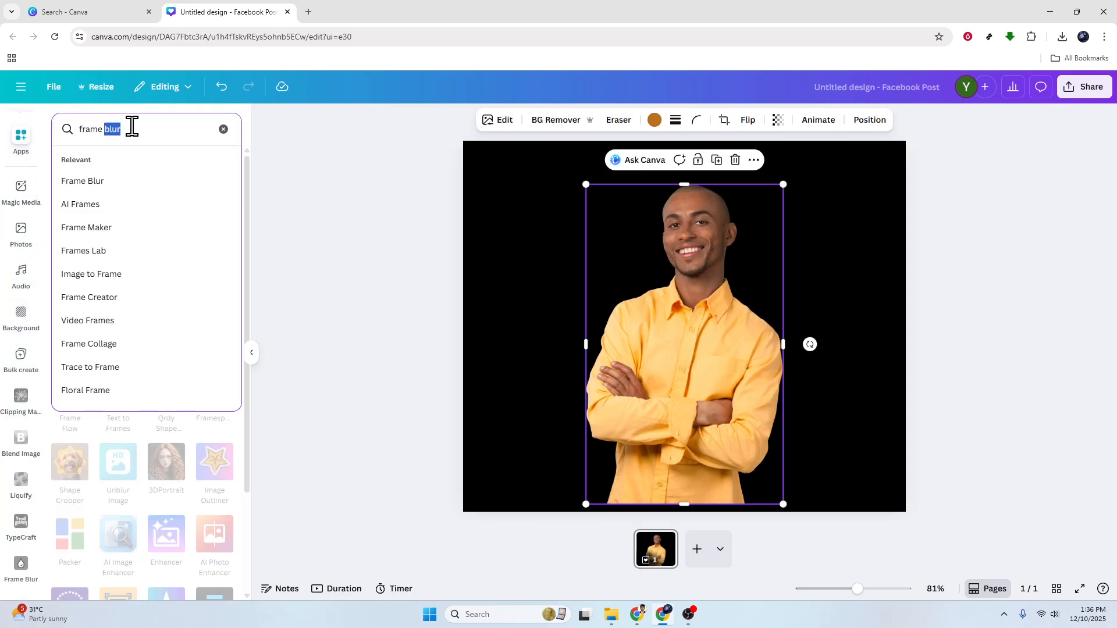
pyautogui.write('image mixer')
pyautogui.press('Return')
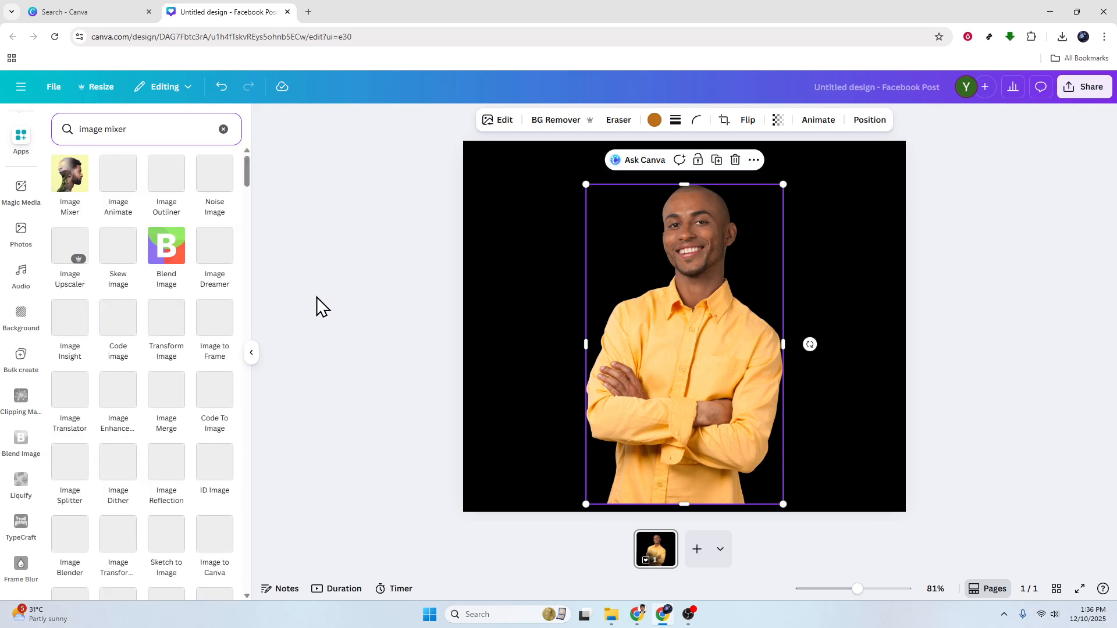
pyautogui.click(75, 182)
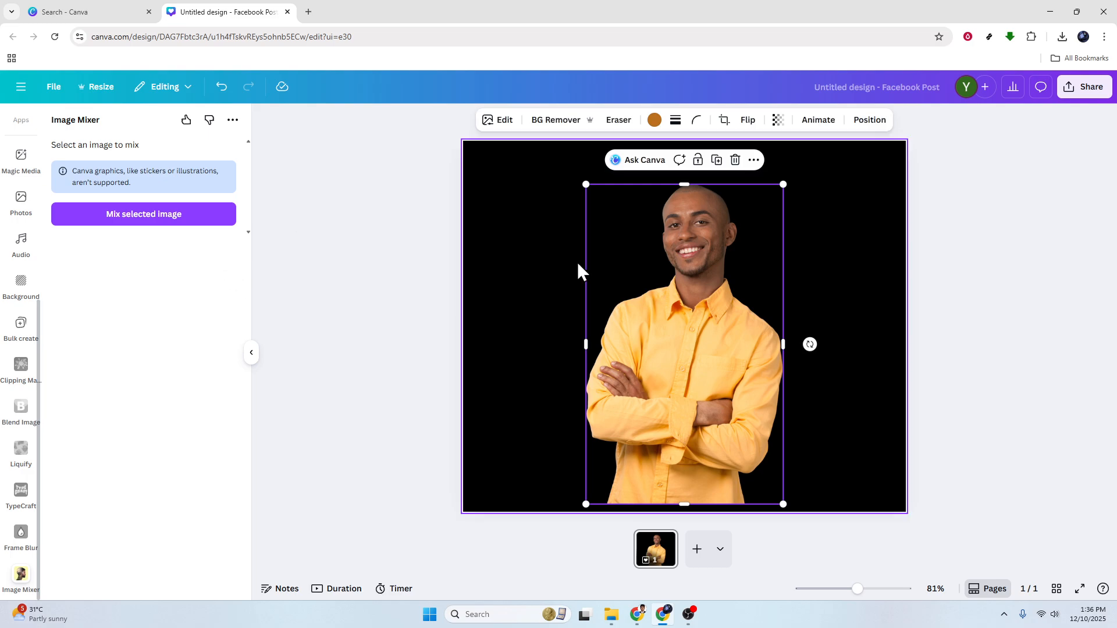
# Mix the man's photo radially, trying various Strength and Mix size slider values
pyautogui.click(159, 218)
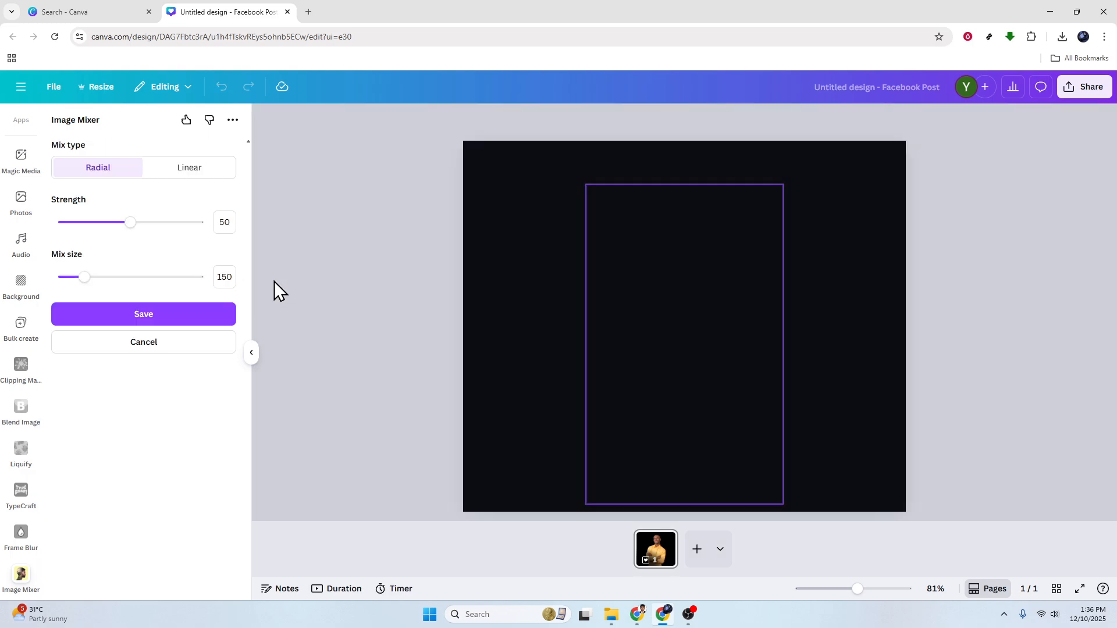
pyautogui.moveTo(85, 277); pyautogui.dragTo(164, 277)
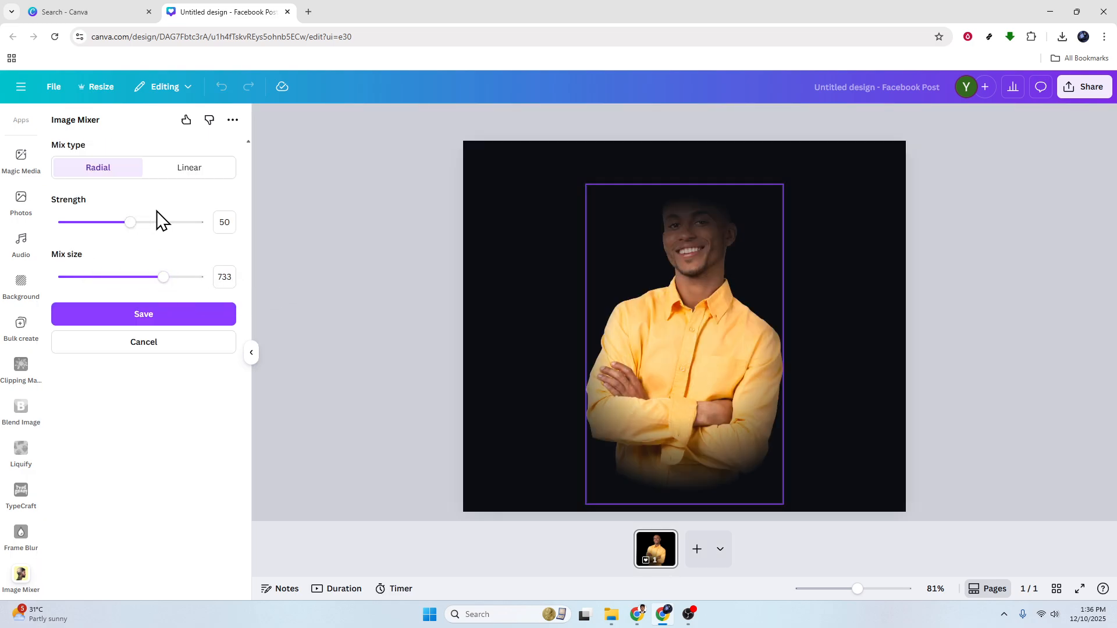
pyautogui.moveTo(130, 222); pyautogui.dragTo(99, 223)
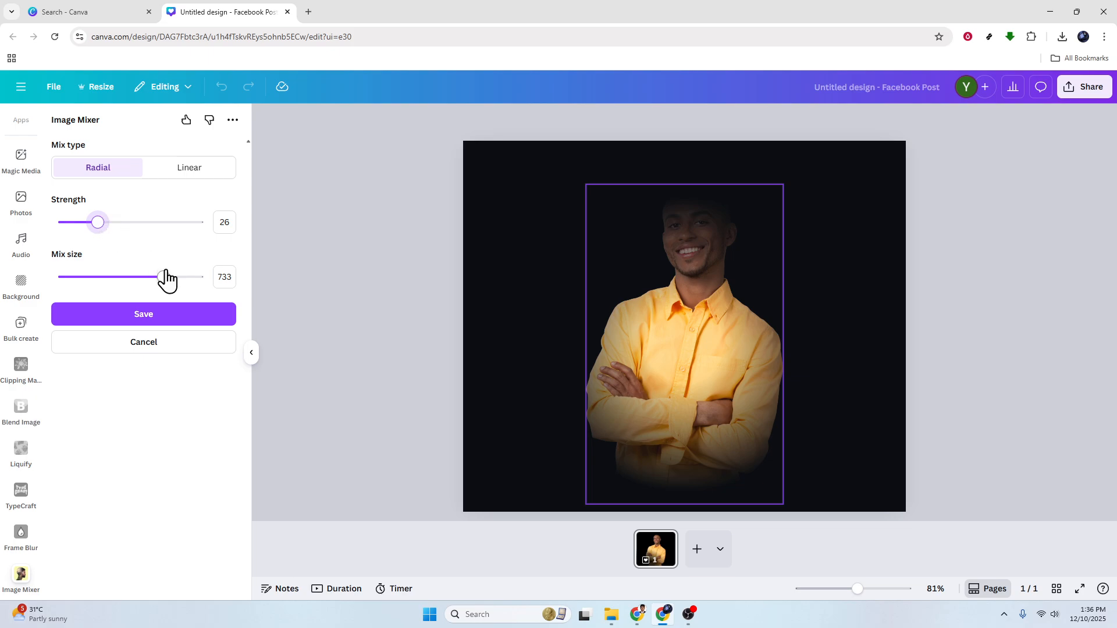
pyautogui.moveTo(166, 276); pyautogui.dragTo(142, 276)
pyautogui.moveTo(98, 222)
pyautogui.mouseDown()
pyautogui.moveTo(141, 222)
pyautogui.moveTo(95, 222)
pyautogui.mouseUp()
pyautogui.moveTo(142, 277); pyautogui.dragTo(198, 277)
pyautogui.moveTo(94, 222)
pyautogui.mouseDown()
pyautogui.moveTo(70, 222)
pyautogui.moveTo(155, 225)
pyautogui.moveTo(109, 222)
pyautogui.mouseUp()
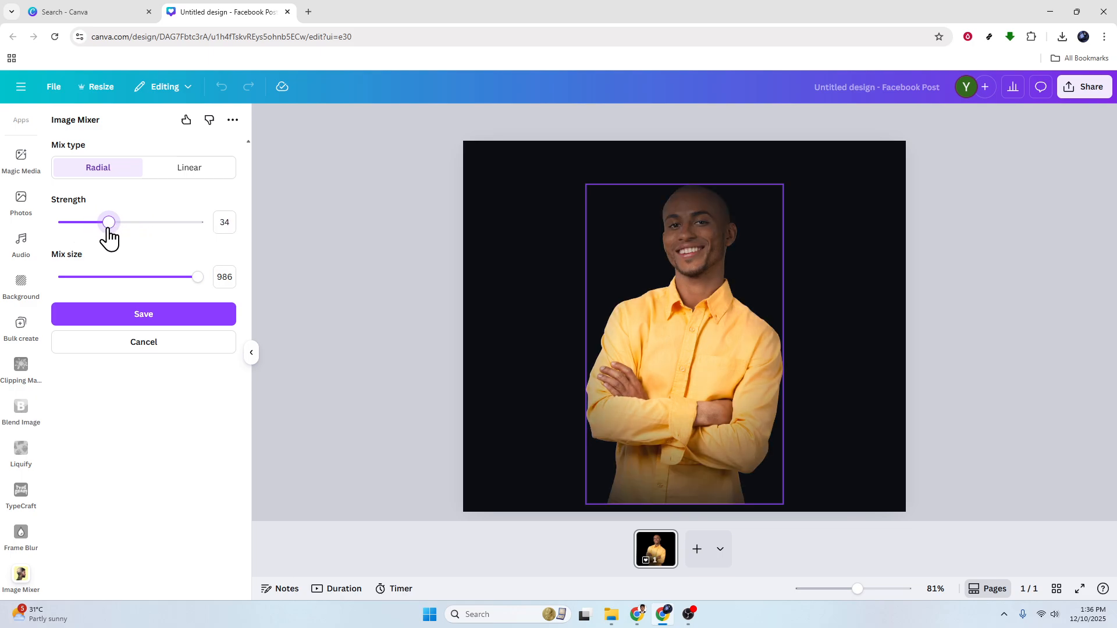
# Close the Image Mixer and open the Blur effect from the photo's Edit options
pyautogui.click(250, 355)
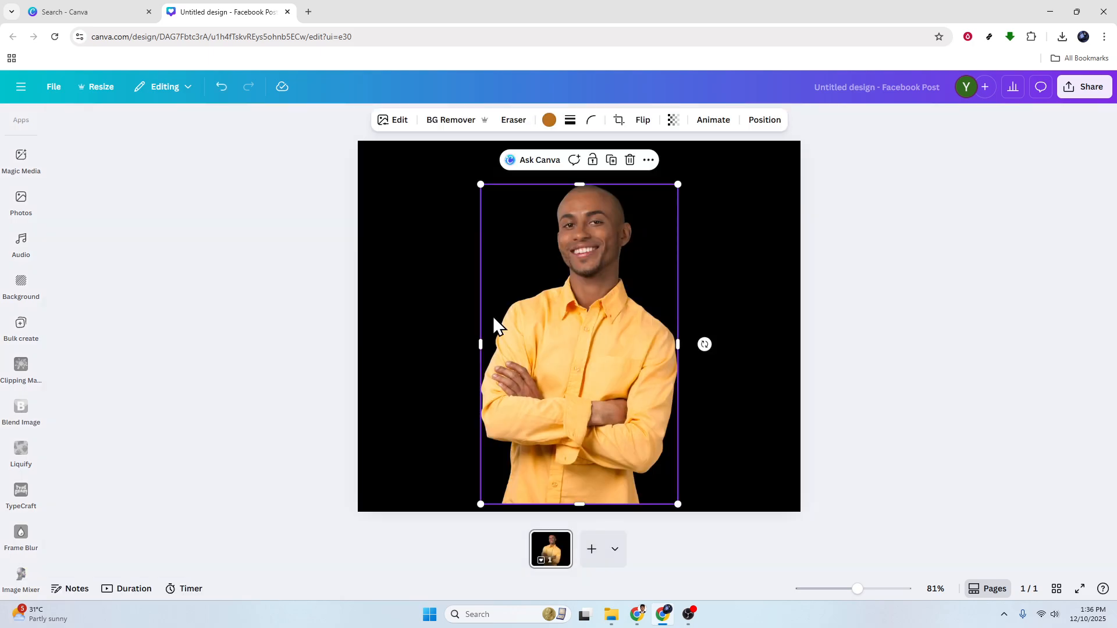
pyautogui.click(396, 123)
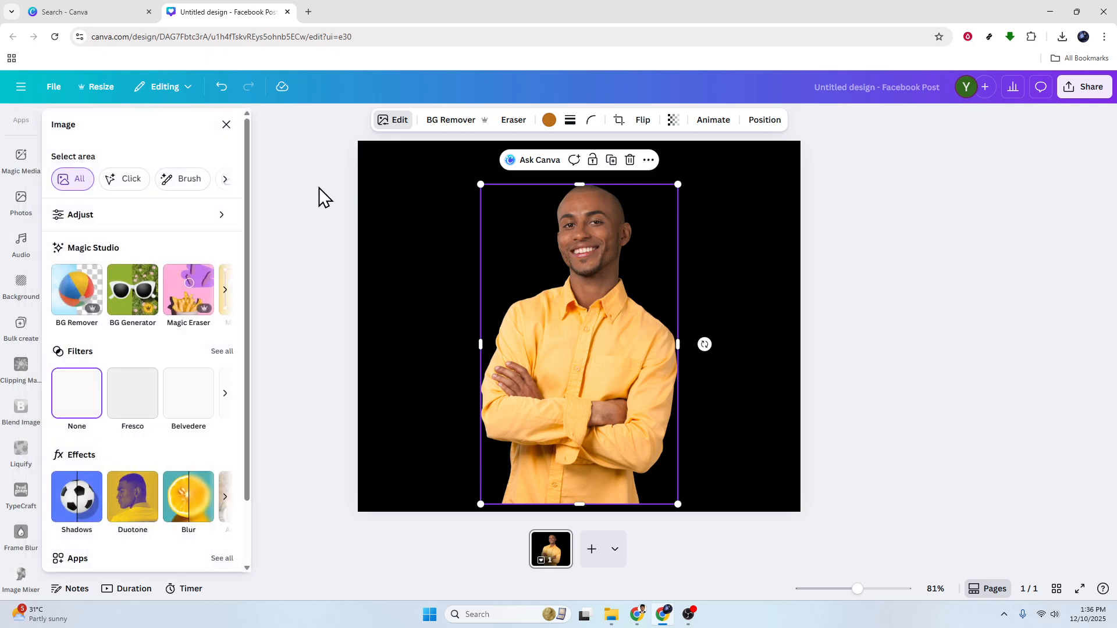
pyautogui.scroll(-2, 233, 394)
pyautogui.click(180, 429)
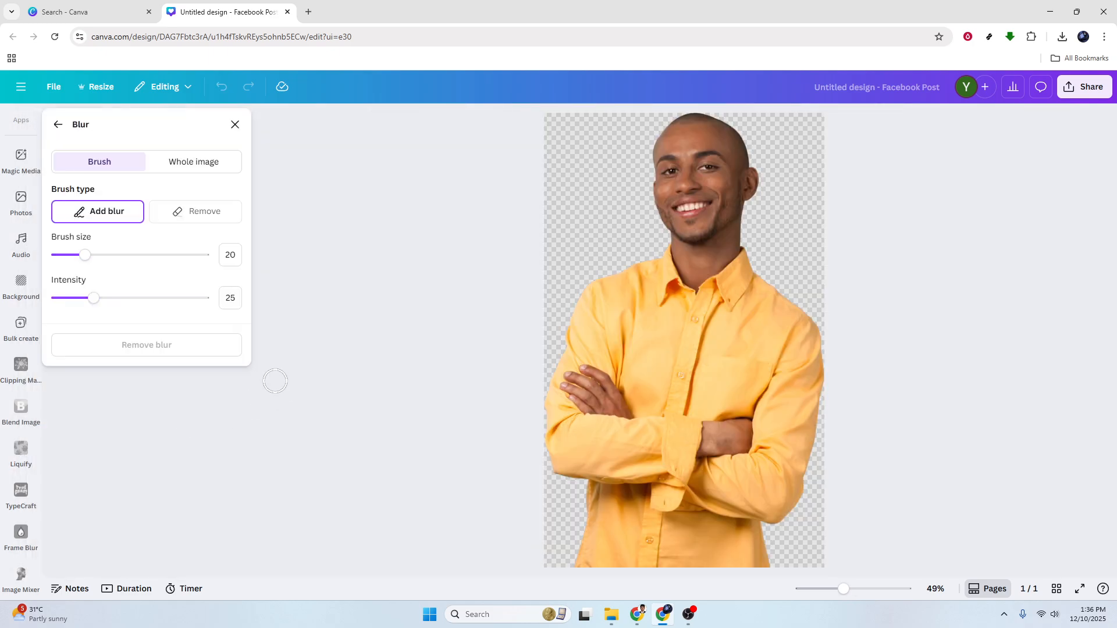
# Try the blur brush sliders, then switch to Whole image with intensity 0
pyautogui.moveTo(85, 256)
pyautogui.mouseDown()
pyautogui.moveTo(159, 259)
pyautogui.moveTo(101, 260)
pyautogui.mouseUp()
pyautogui.moveTo(93, 299)
pyautogui.mouseDown()
pyautogui.moveTo(177, 309)
pyautogui.moveTo(168, 302)
pyautogui.mouseUp()
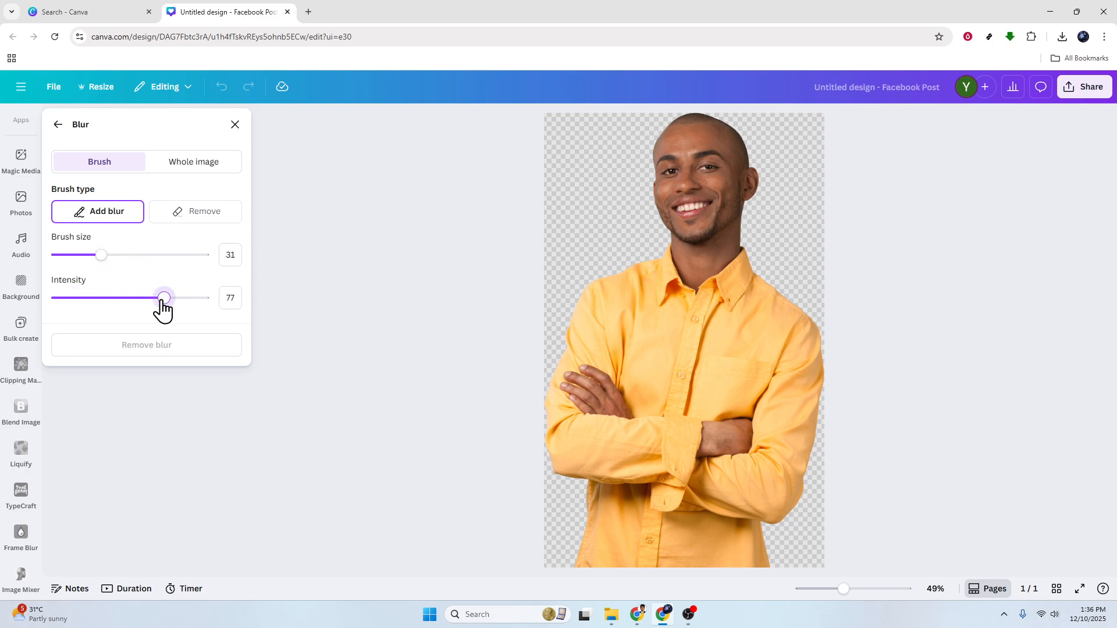
pyautogui.moveTo(111, 267); pyautogui.dragTo(96, 269)
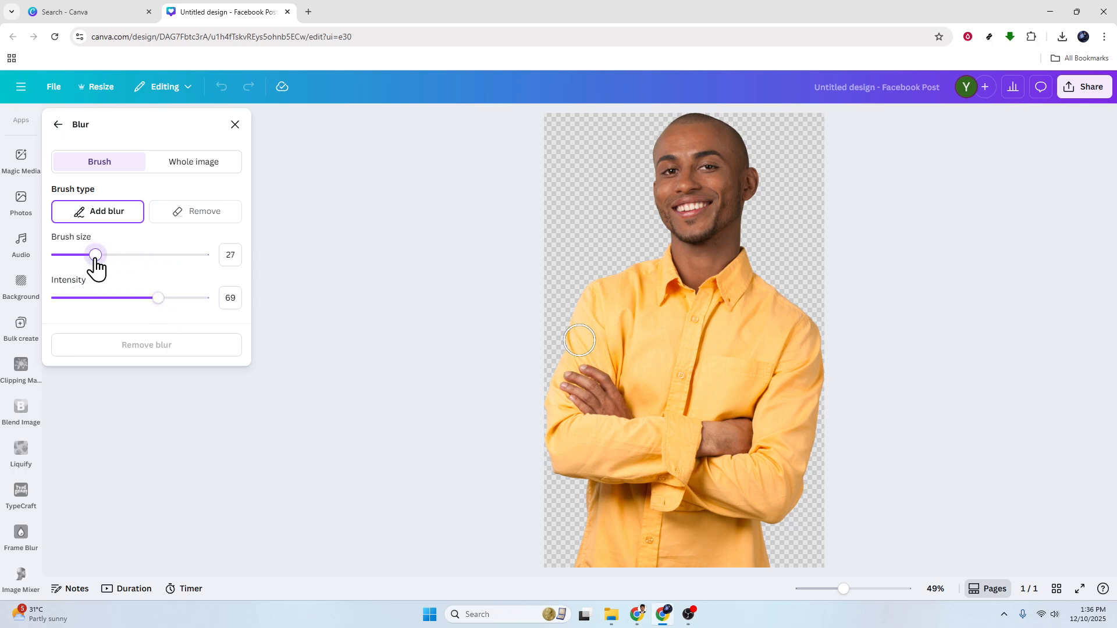
pyautogui.click(191, 174)
pyautogui.moveTo(114, 216); pyautogui.dragTo(77, 215)
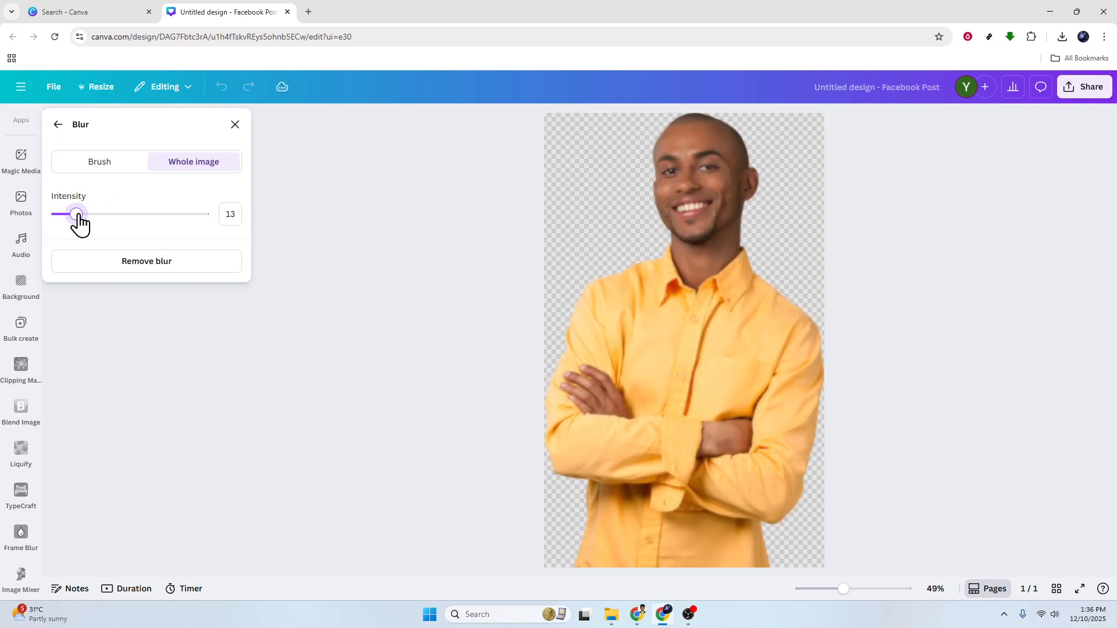
pyautogui.moveTo(78, 216); pyautogui.dragTo(74, 215)
pyautogui.moveTo(70, 214); pyautogui.dragTo(33, 217)
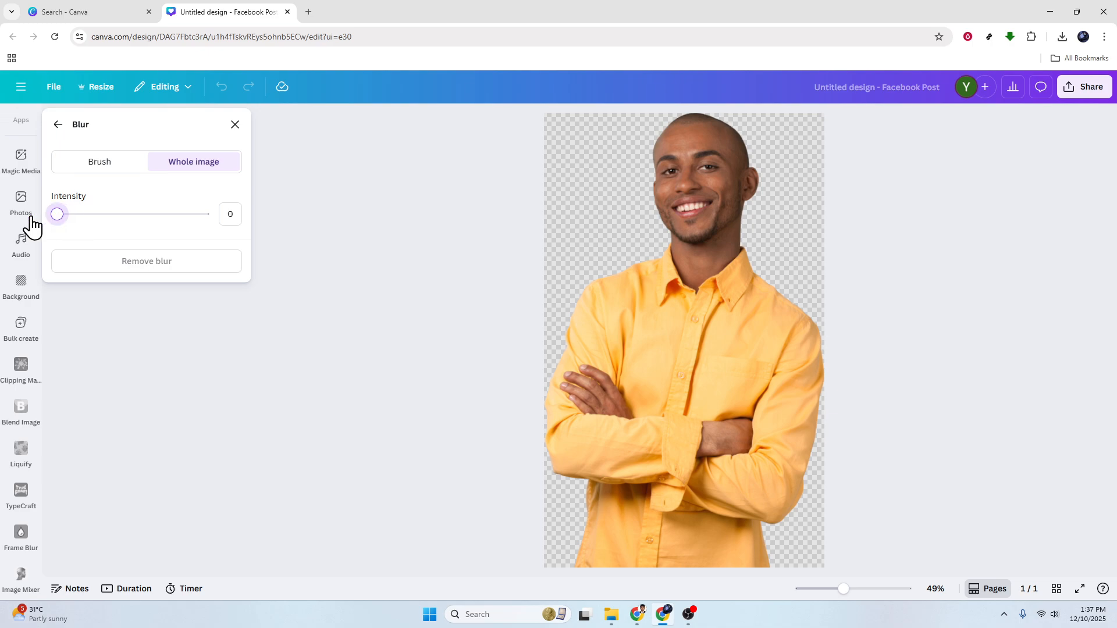
# Close the Blur and Image editing panels, leaving the man sharp, then zoom to inspect the photo
pyautogui.click(57, 125)
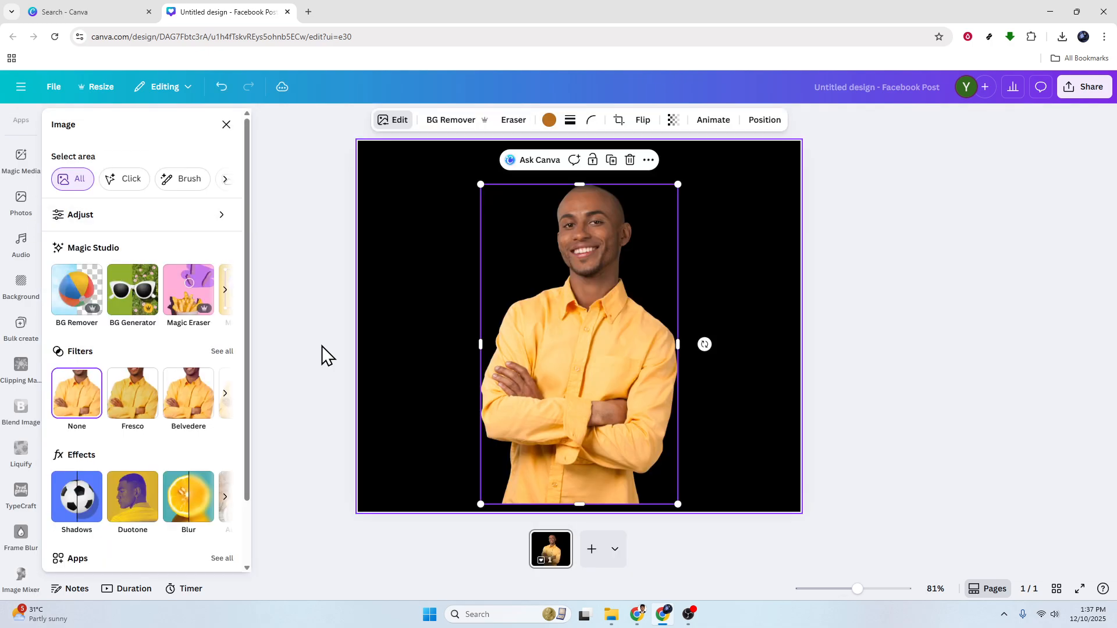
pyautogui.click(295, 330)
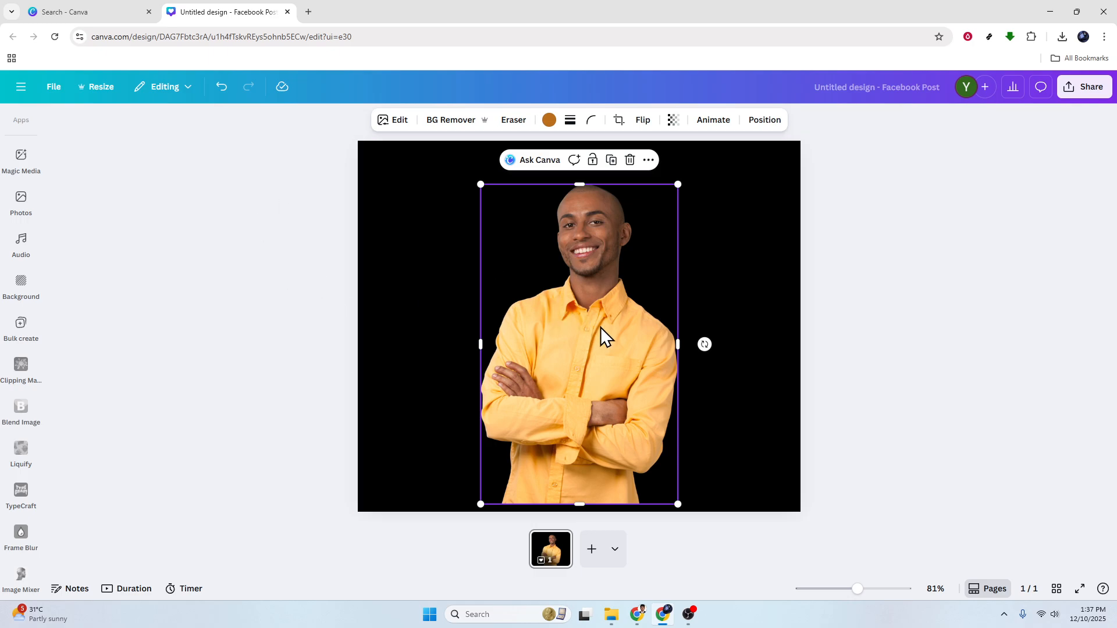
pyautogui.keyDown('ctrl'); pyautogui.scroll(5, 599, 326); pyautogui.keyUp('ctrl')
pyautogui.scroll(-2, 594, 330)
pyautogui.keyDown('ctrl'); pyautogui.scroll(-2, 591, 332); pyautogui.keyUp('ctrl')
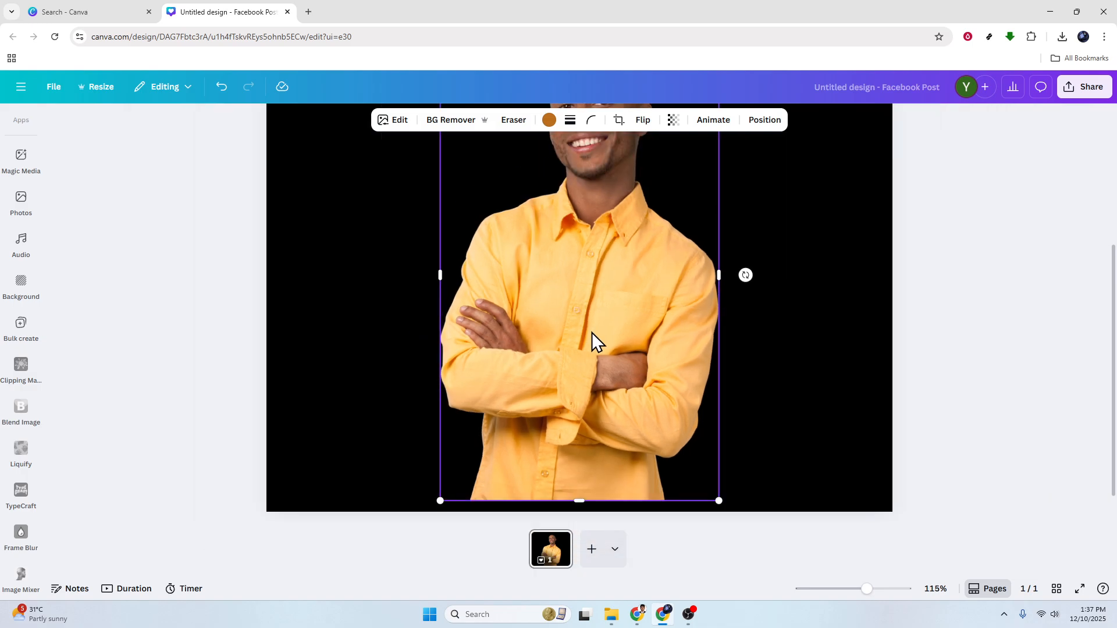
pyautogui.scroll(2, 592, 332)
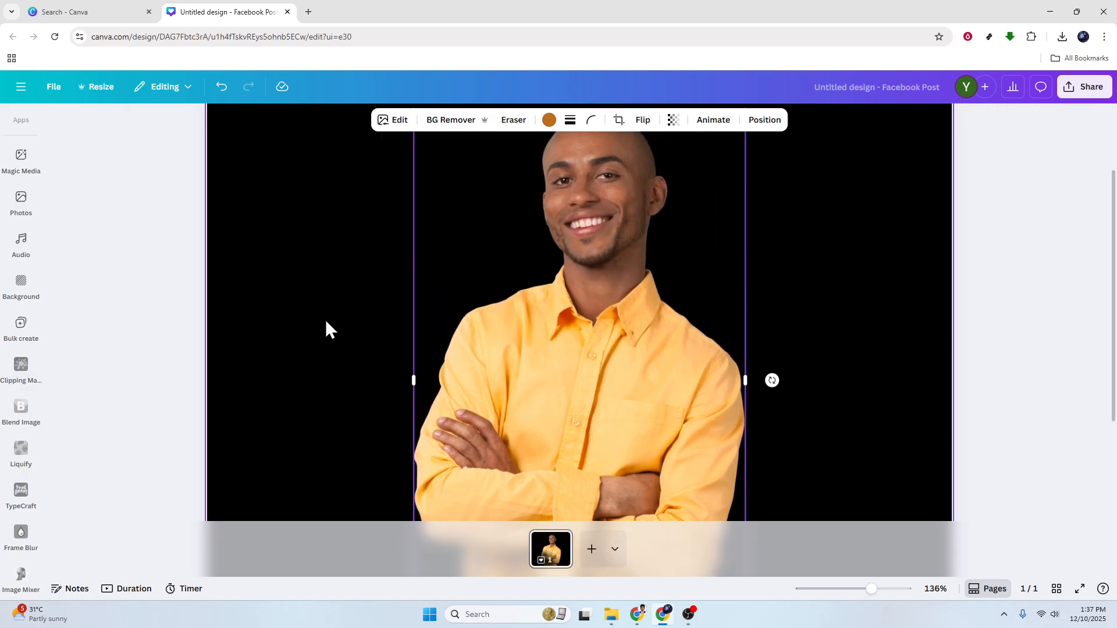
pyautogui.scroll(2, 67, 373)
pyautogui.scroll(5, 23, 375)
# Bring up the Elements panel with the 'blur' search results
pyautogui.click(11, 381)
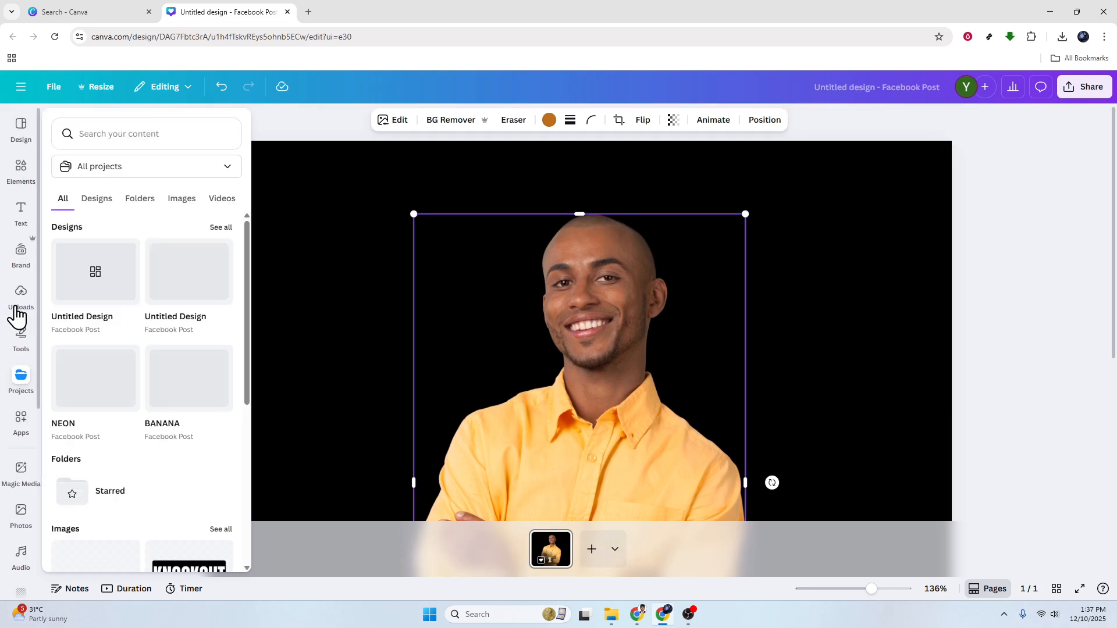
pyautogui.click(14, 303)
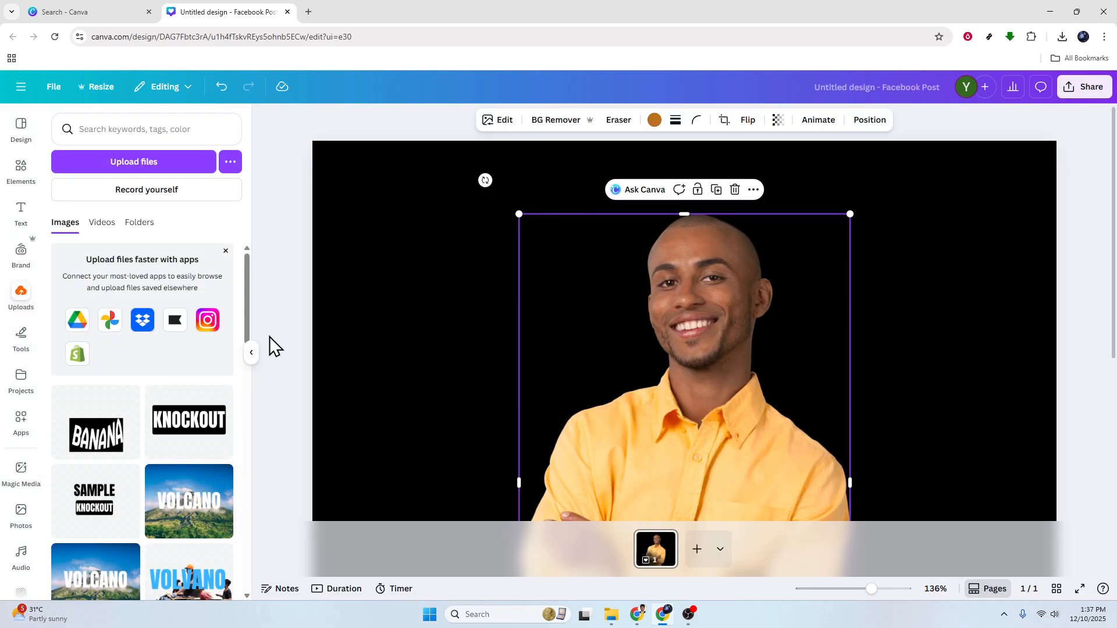
pyautogui.click(24, 172)
pyautogui.scroll(-3, 518, 369)
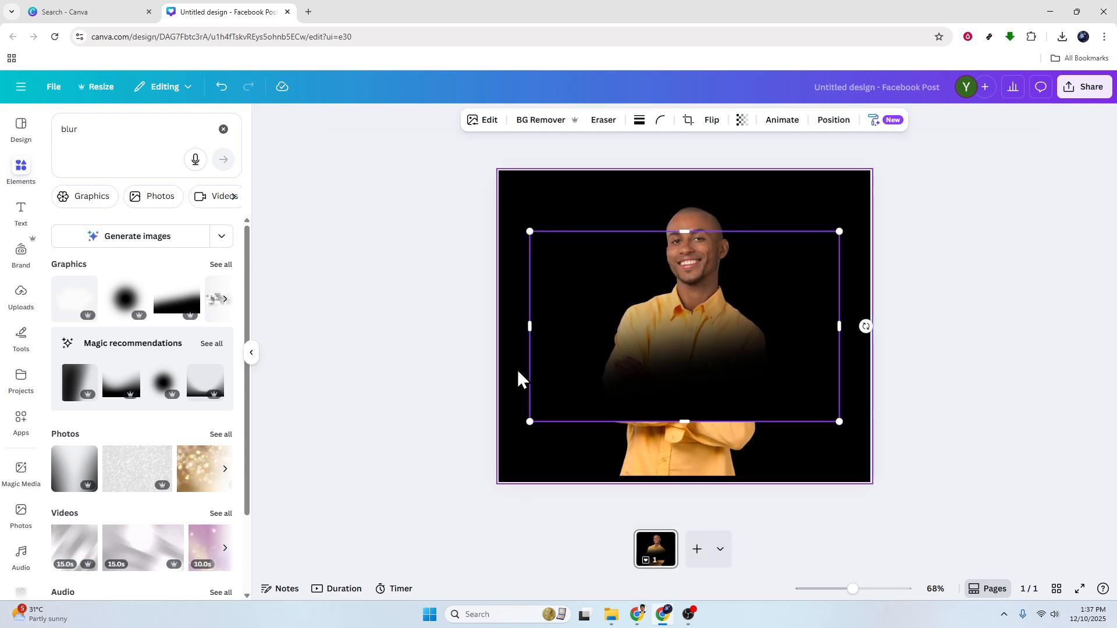
# Drag the black fade graphic up over the man's lower body, undoing an accidental duplicate
pyautogui.moveTo(673, 386); pyautogui.dragTo(668, 423)
pyautogui.click(989, 399)
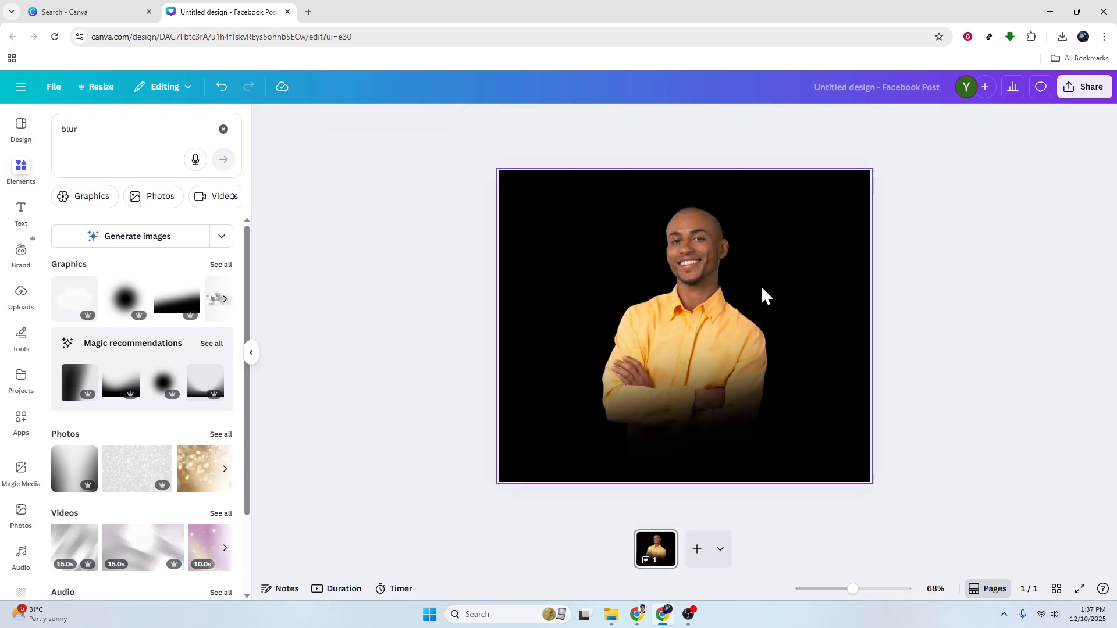
pyautogui.moveTo(759, 429); pyautogui.dragTo(786, 430)
pyautogui.hotkey('ctrl', 'z')
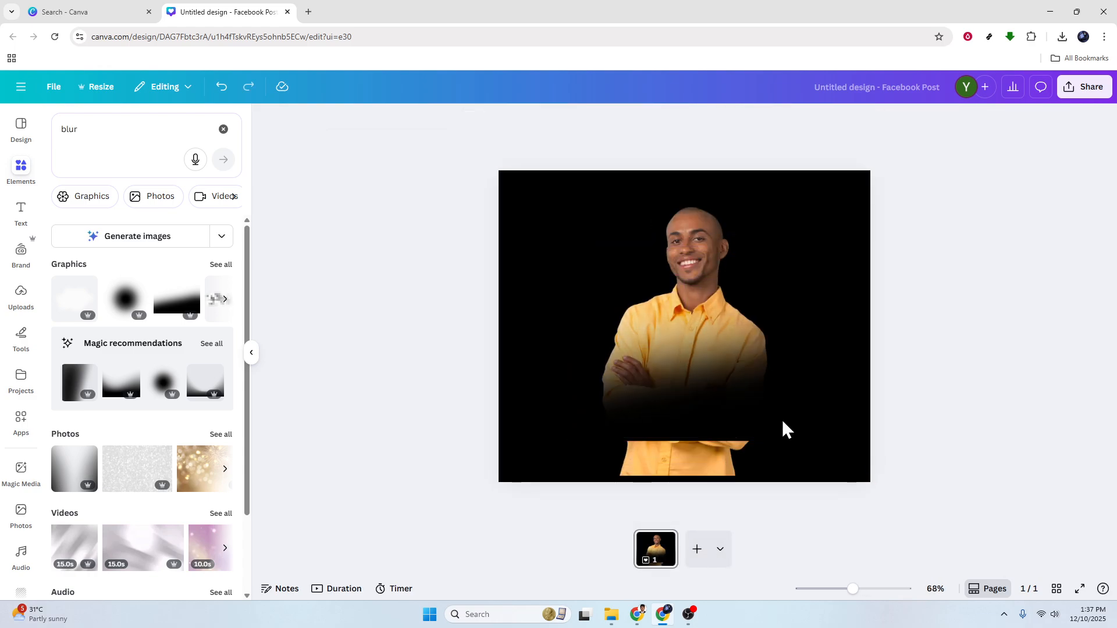